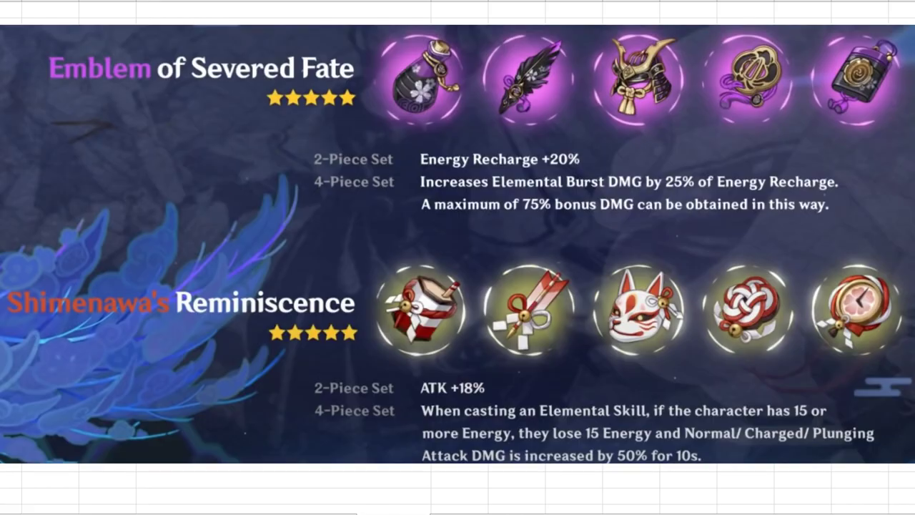
Review the assumptions, the weapon heading and the sands, goblet and headpiece main stats in the Artifacts Build table.
click(418, 387)
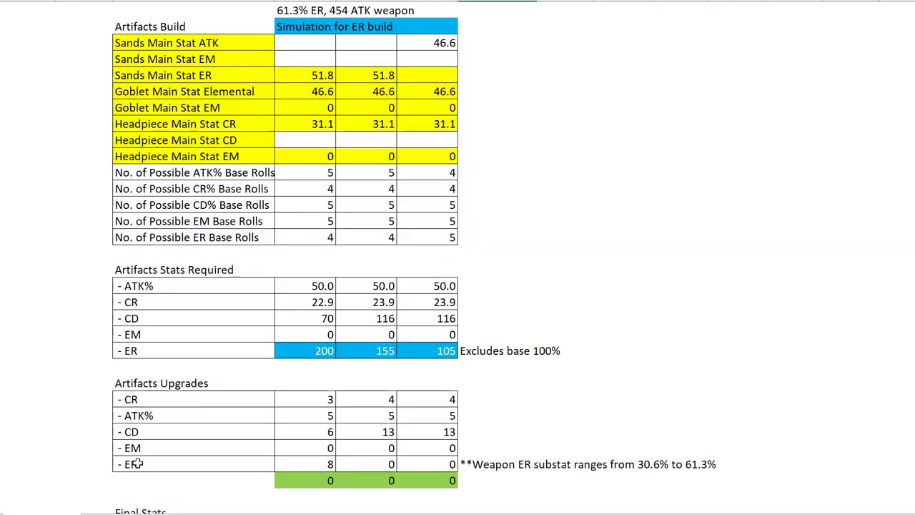
scroll(301, 267, up, 5)
scroll(336, 257, down, 2)
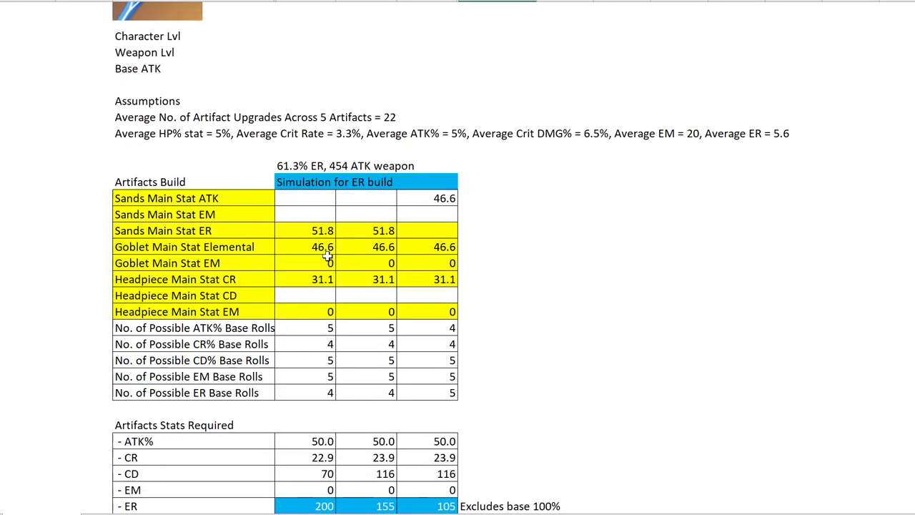
scroll(327, 255, down, 3)
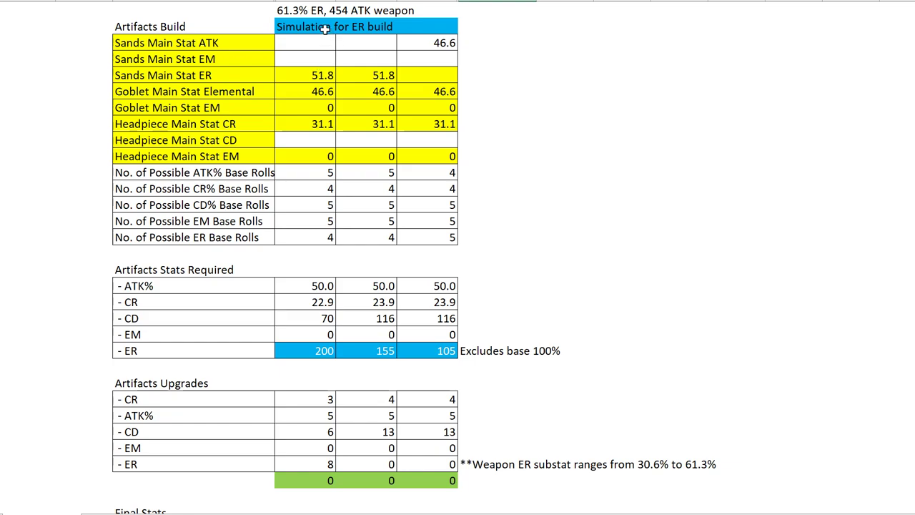
click(299, 14)
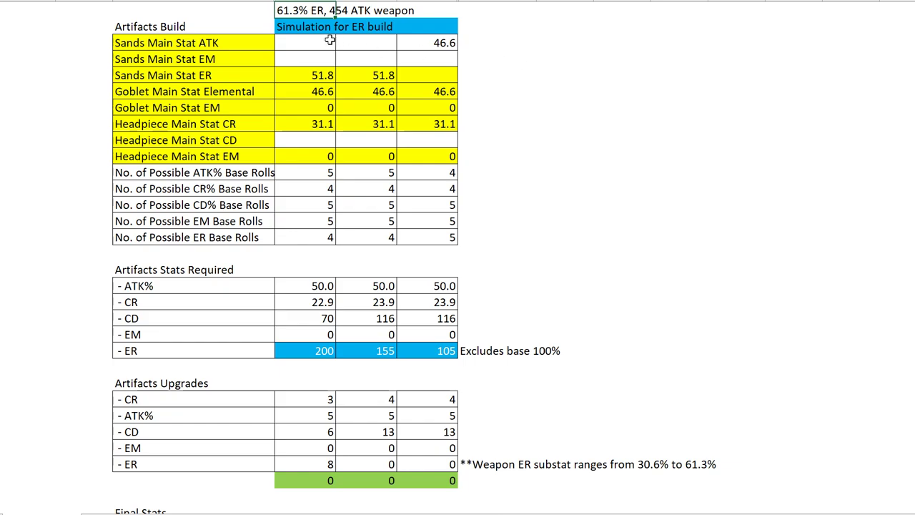
click(270, 12)
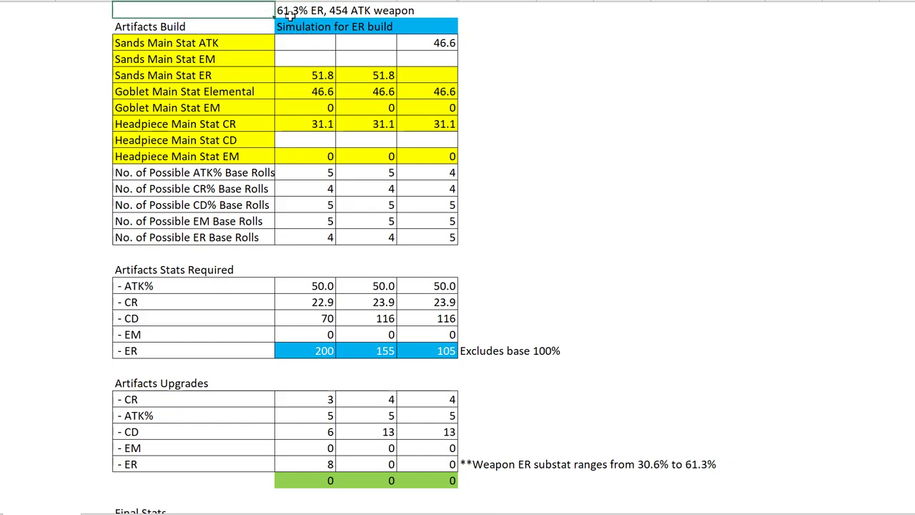
click(290, 15)
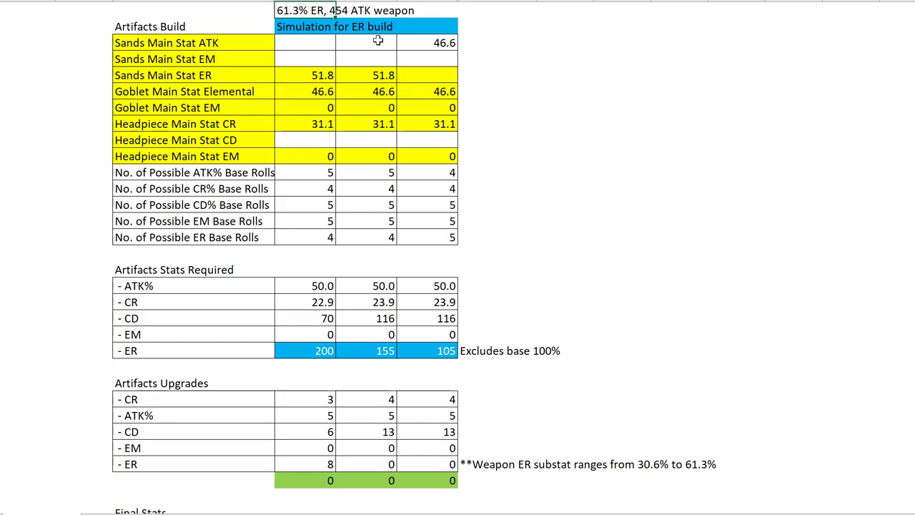
click(508, 45)
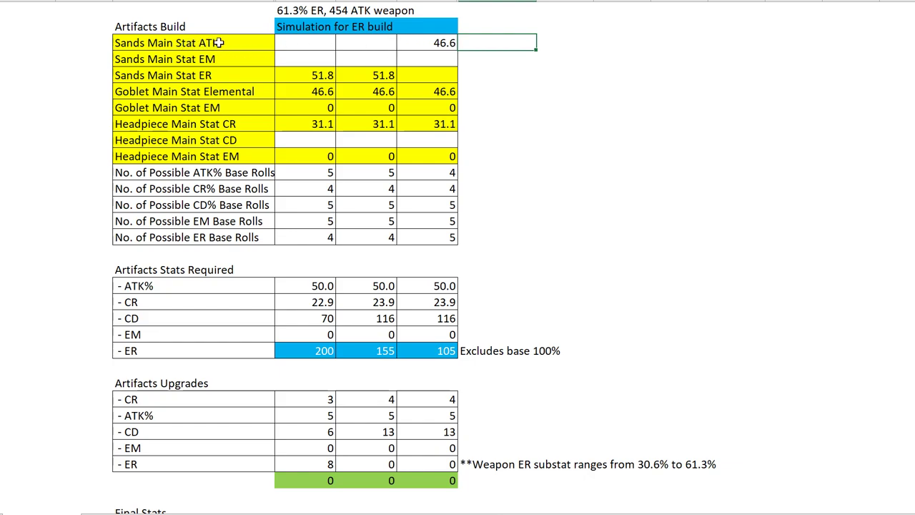
click(221, 74)
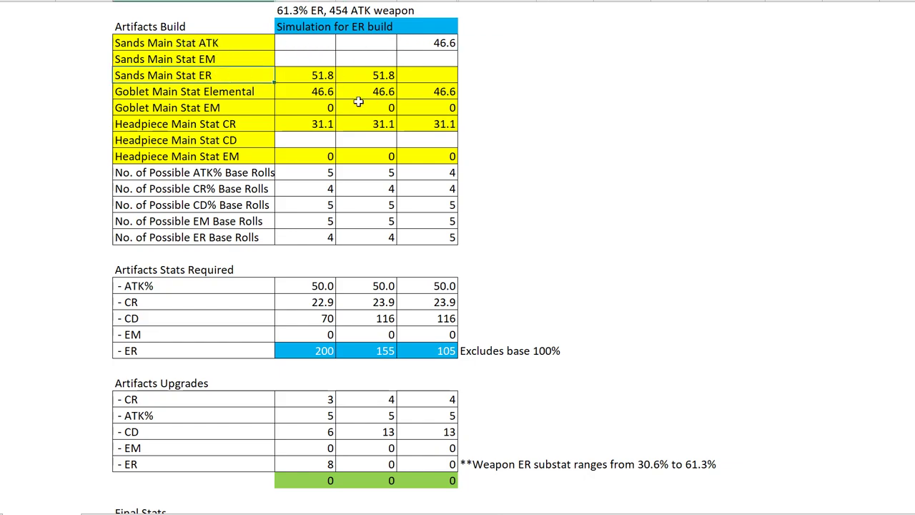
click(323, 91)
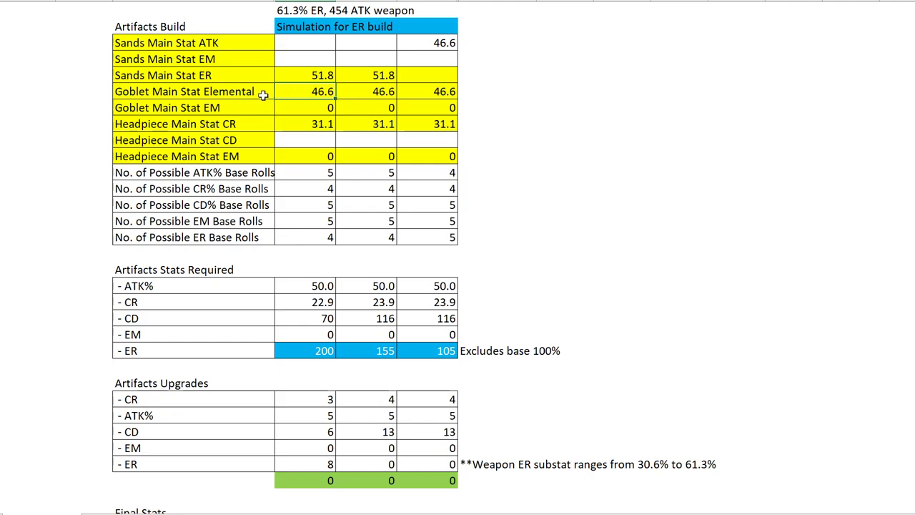
click(317, 119)
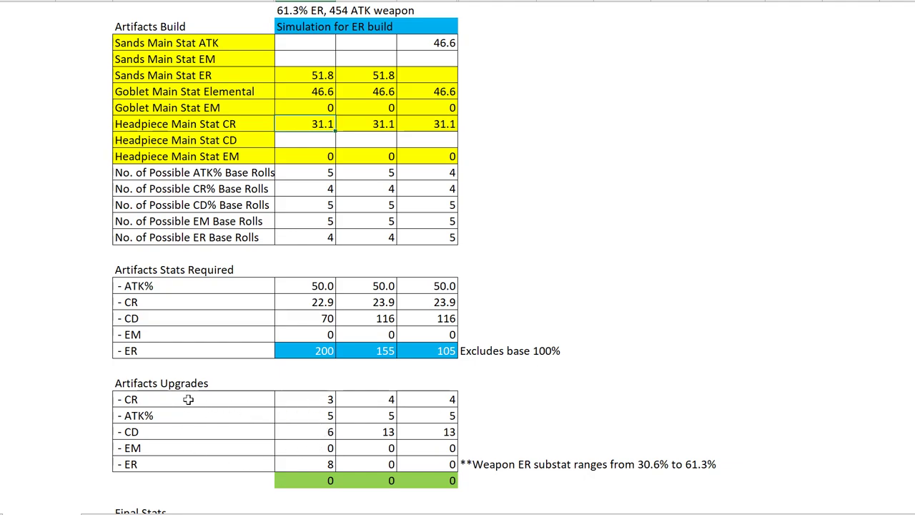
Compare the Lvl 9 elemental burst damage of the three builds in the Final Stats table.
scroll(527, 313, down, 4)
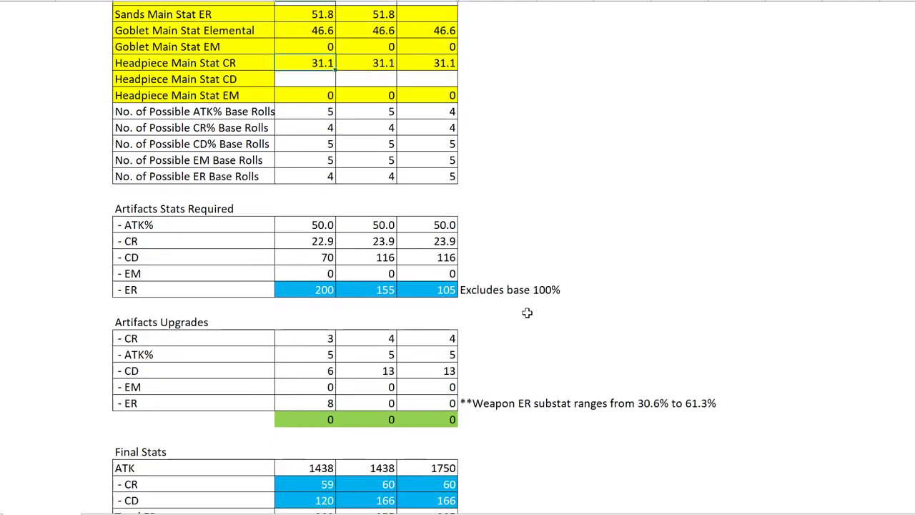
scroll(527, 312, up, 1)
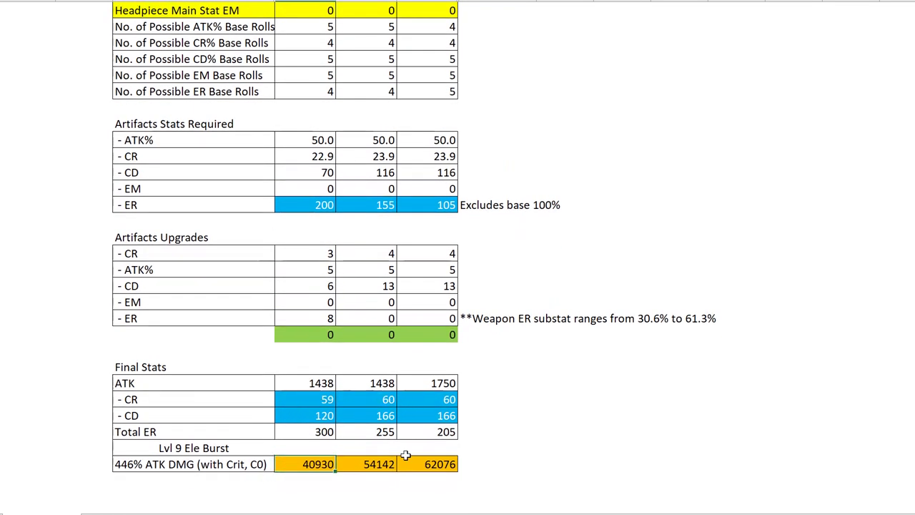
drag(422, 465, 305, 464)
click(532, 433)
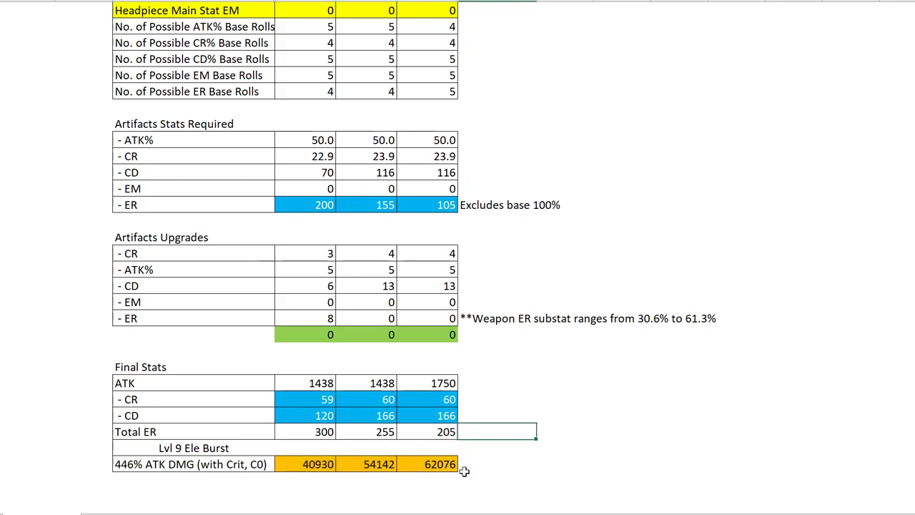
click(436, 461)
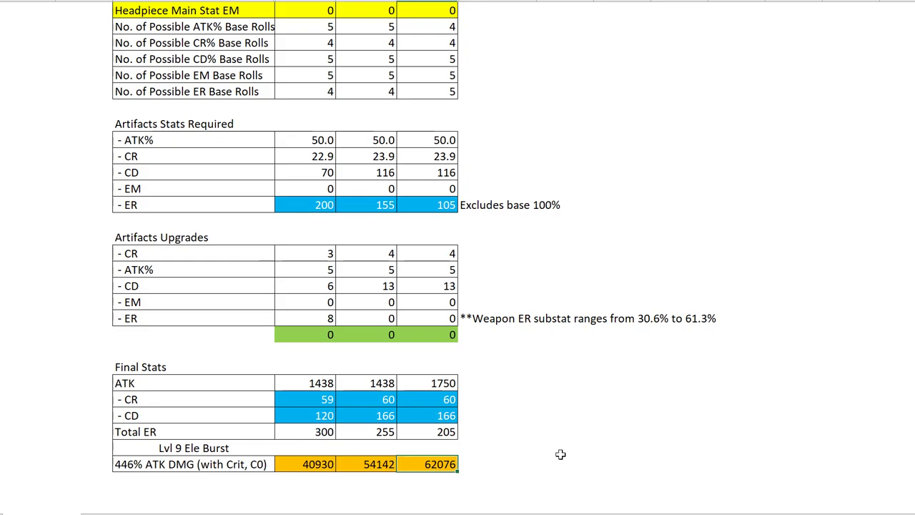
click(496, 449)
scroll(497, 429, up, 4)
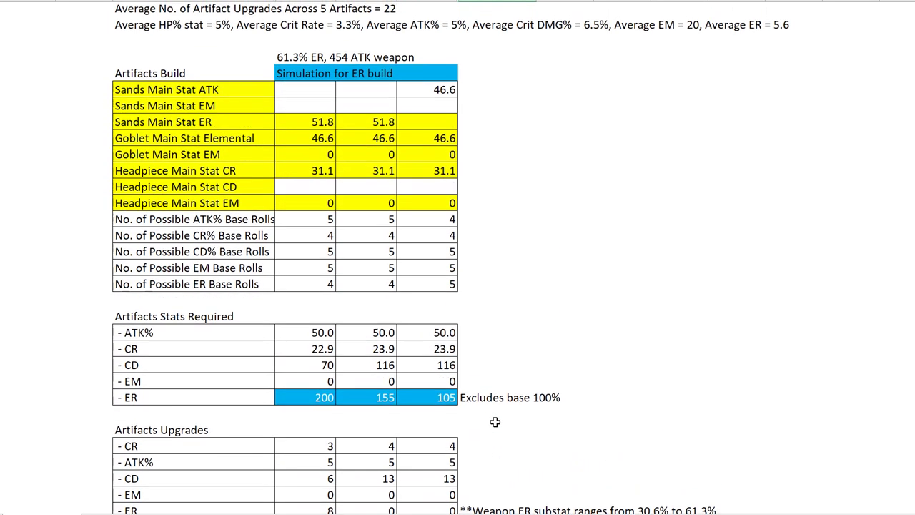
scroll(344, 150, down, 1)
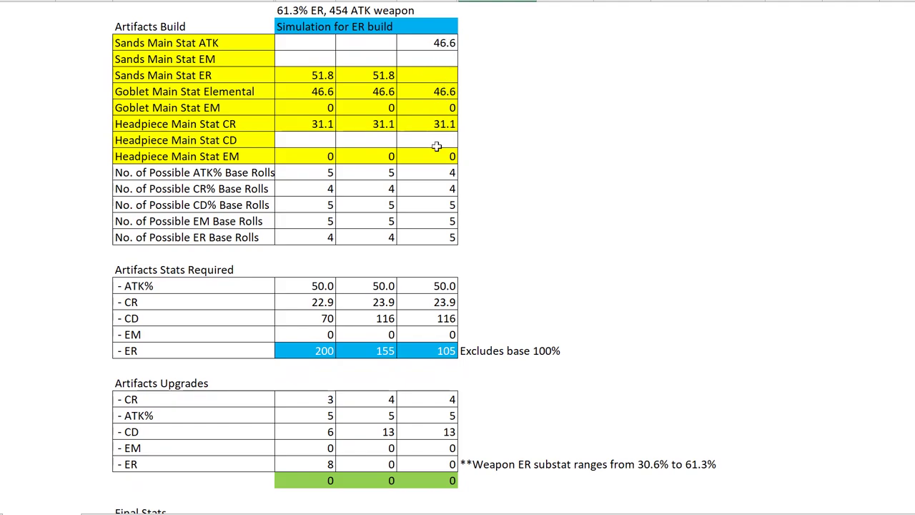
Compare the builds' main stats with the ER required from artifacts and the resulting burst damage.
click(426, 96)
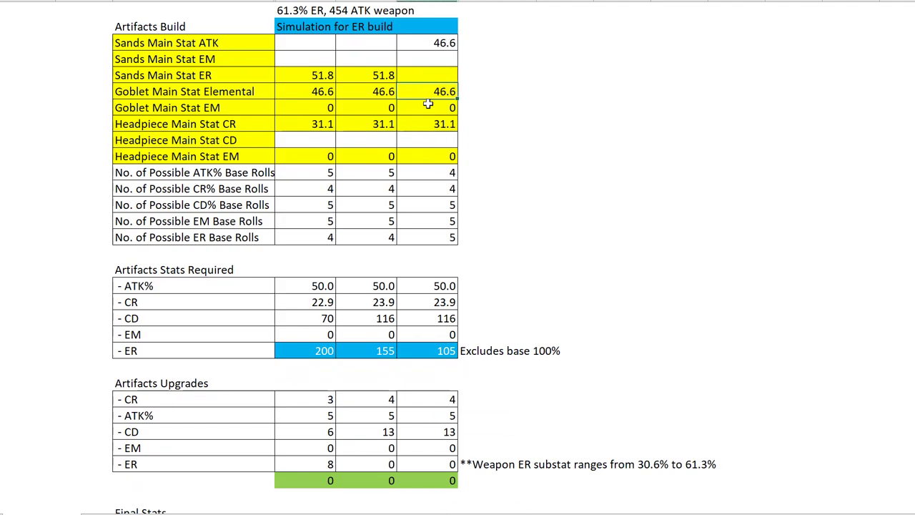
click(419, 126)
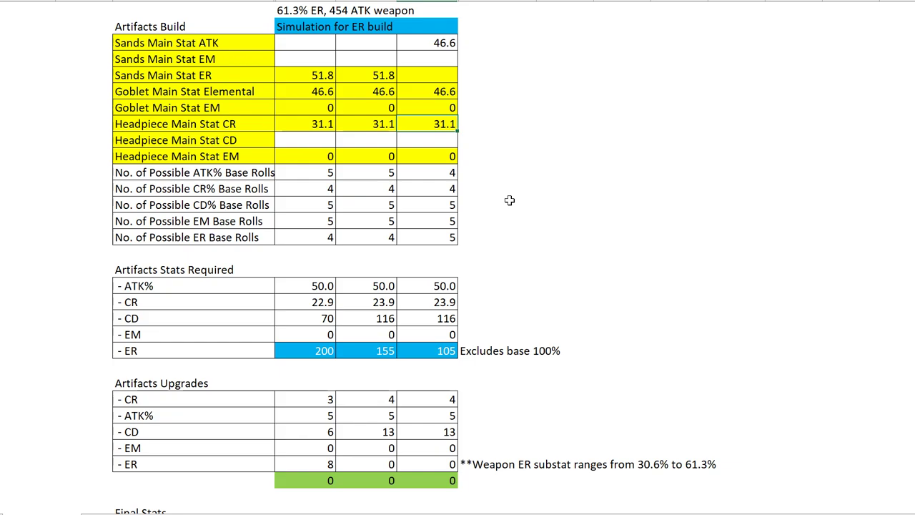
click(294, 7)
click(358, 76)
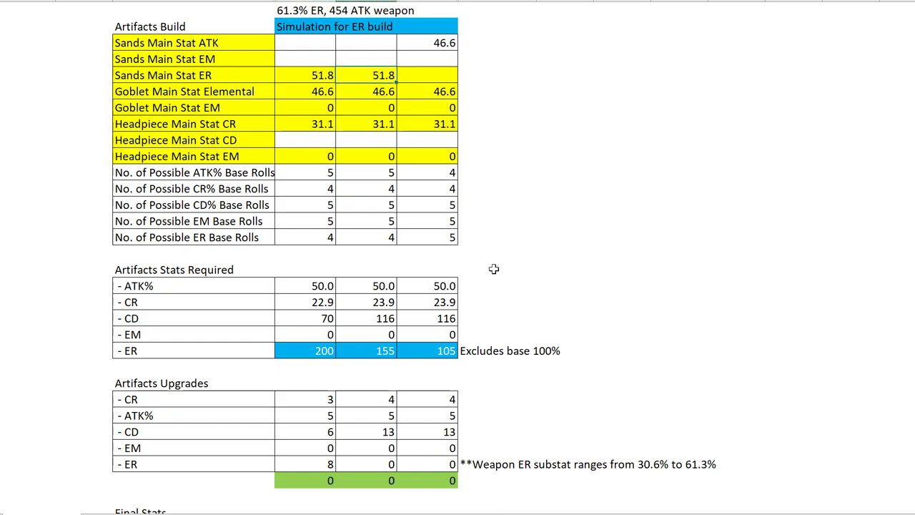
scroll(550, 311, down, 2)
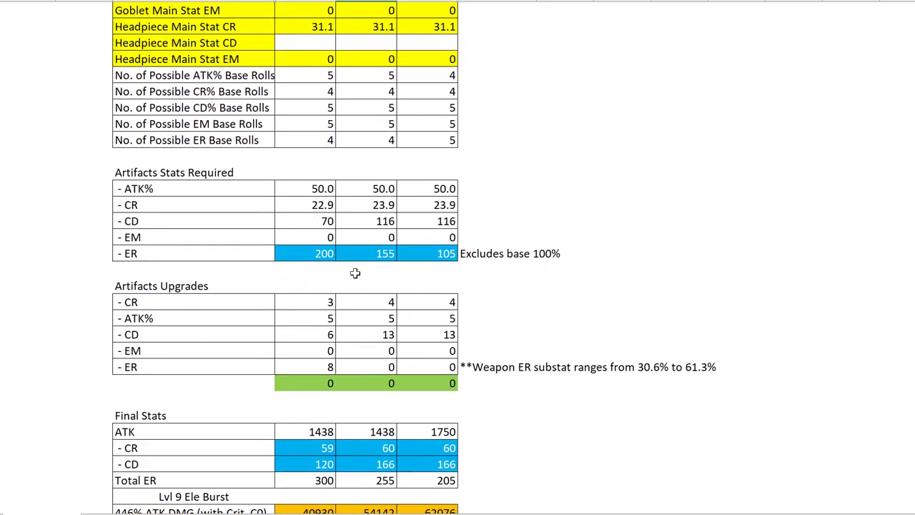
click(315, 254)
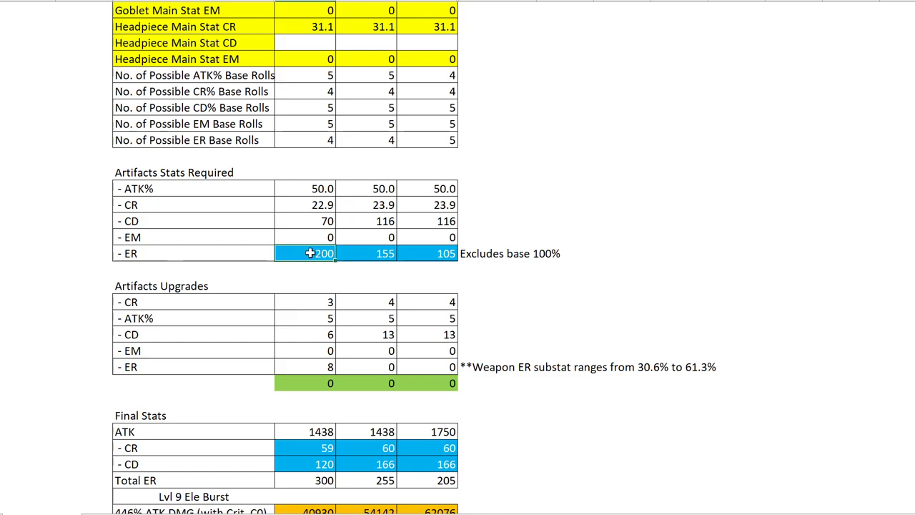
scroll(352, 333, down, 2)
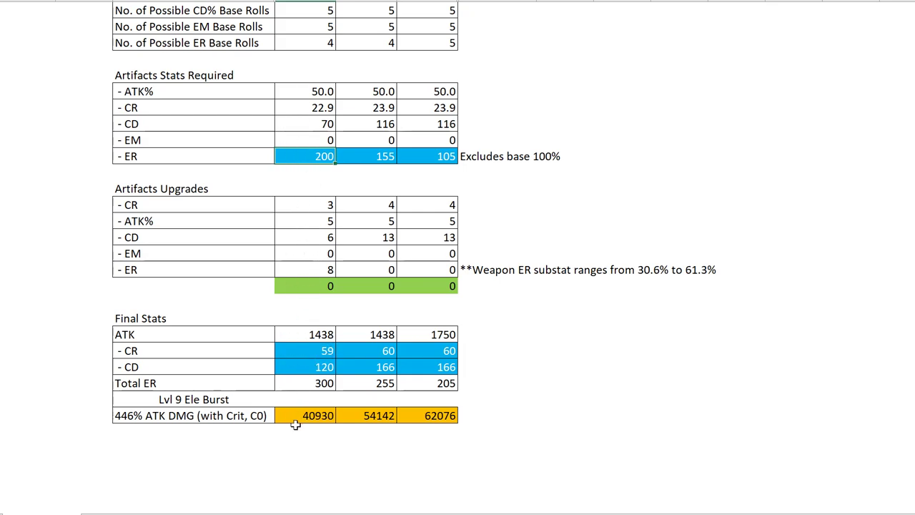
scroll(309, 242, up, 3)
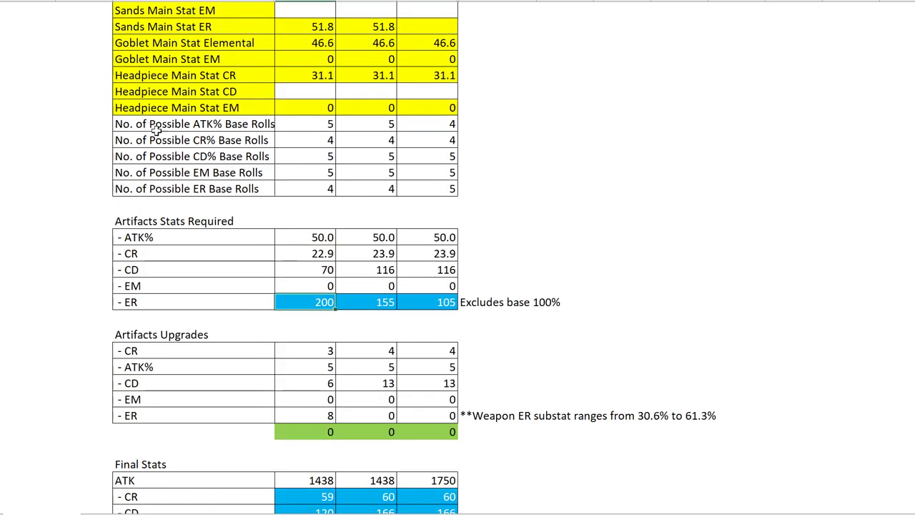
scroll(188, 147, up, 1)
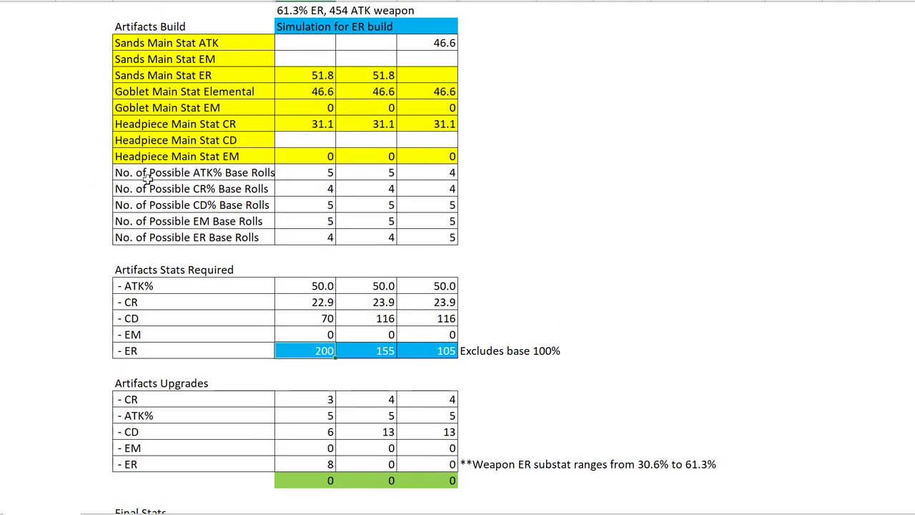
Freeze the panes above the "No. of Possible ATK% Base Rolls" row so the main stats stay visible.
click(29, 172)
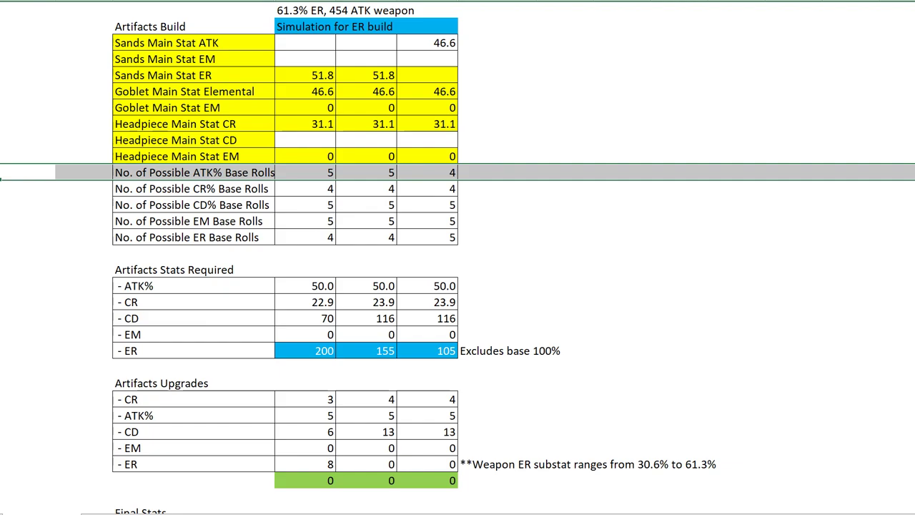
key(alt+w)
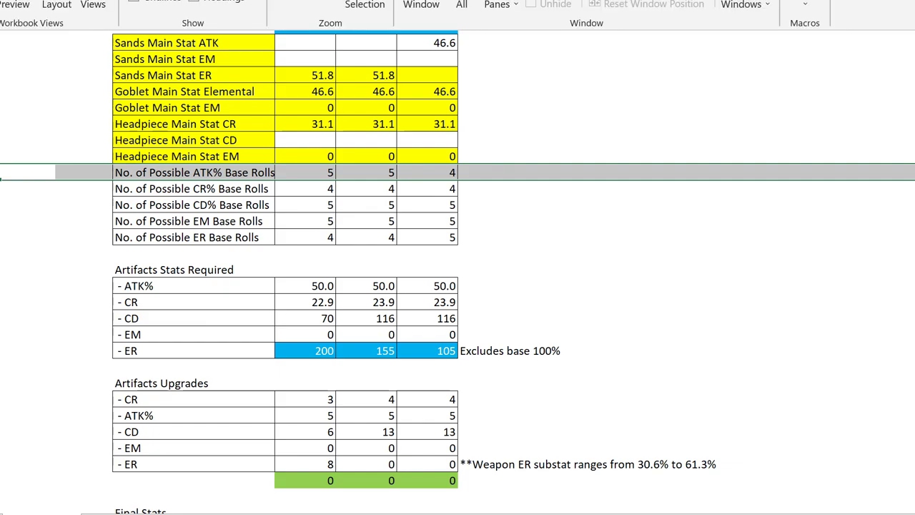
click(504, 5)
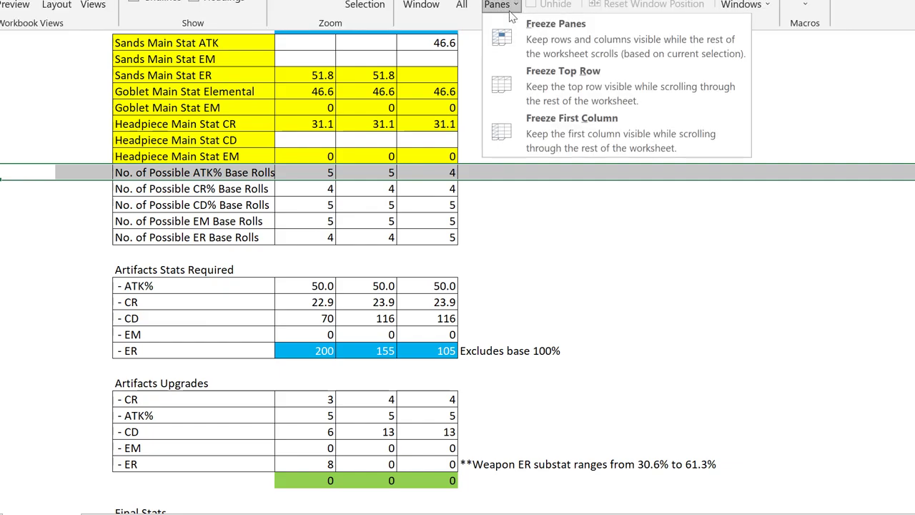
click(535, 38)
scroll(518, 314, down, 5)
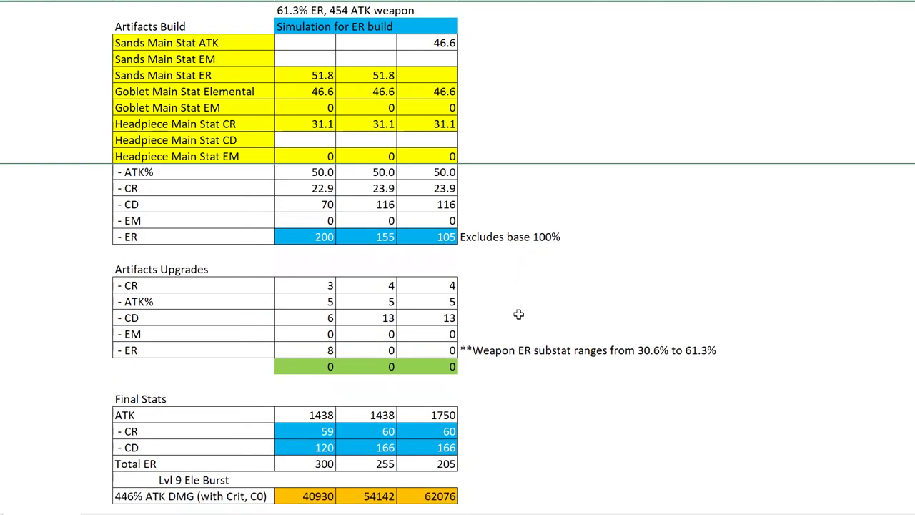
scroll(519, 314, up, 2)
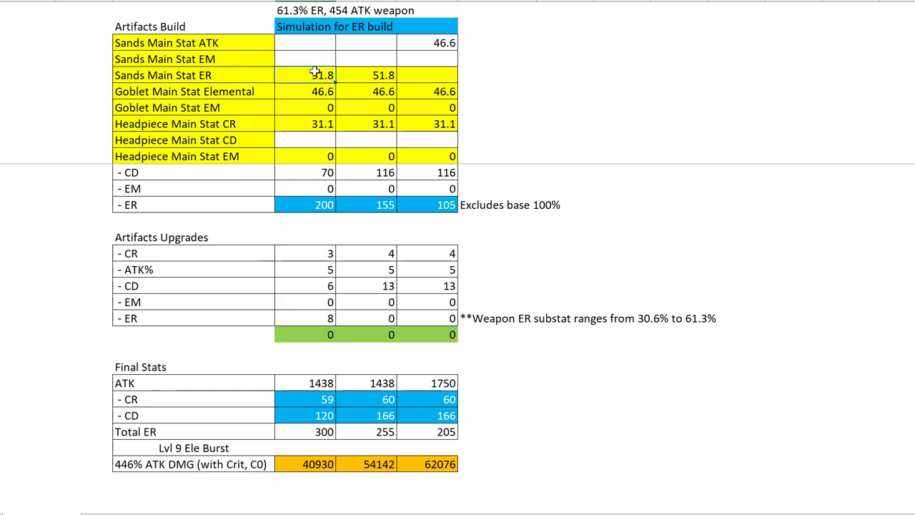
Examine how the sands ER main stat and weapon ER relate to the required ER of the first two builds.
click(371, 81)
drag(286, 81, 321, 80)
click(326, 205)
click(352, 208)
click(319, 207)
click(364, 207)
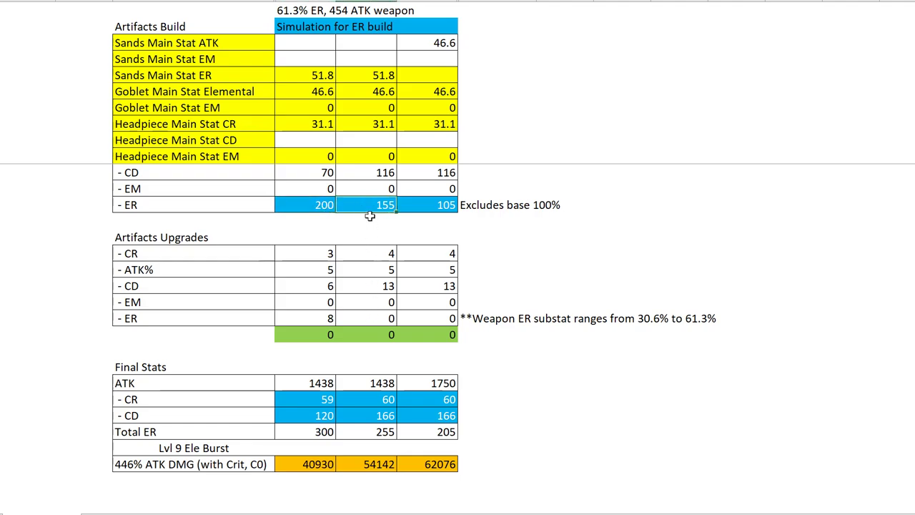
click(297, 12)
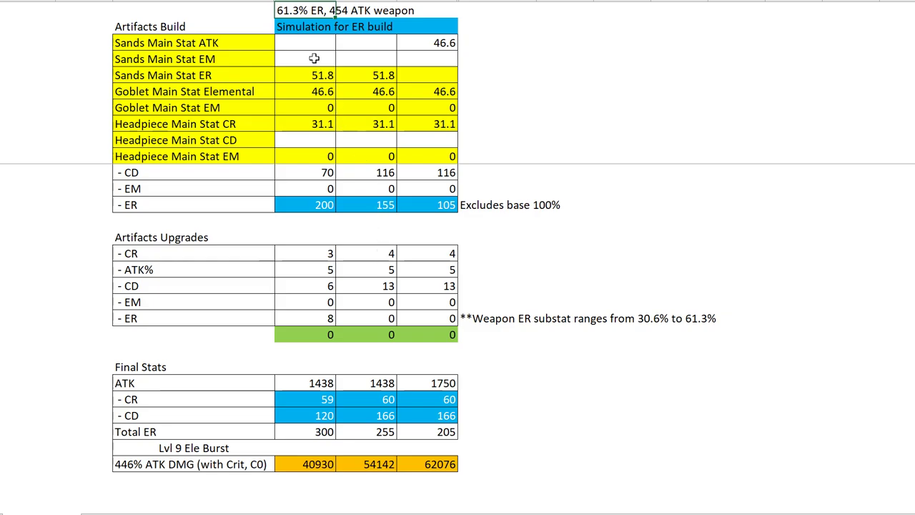
click(366, 205)
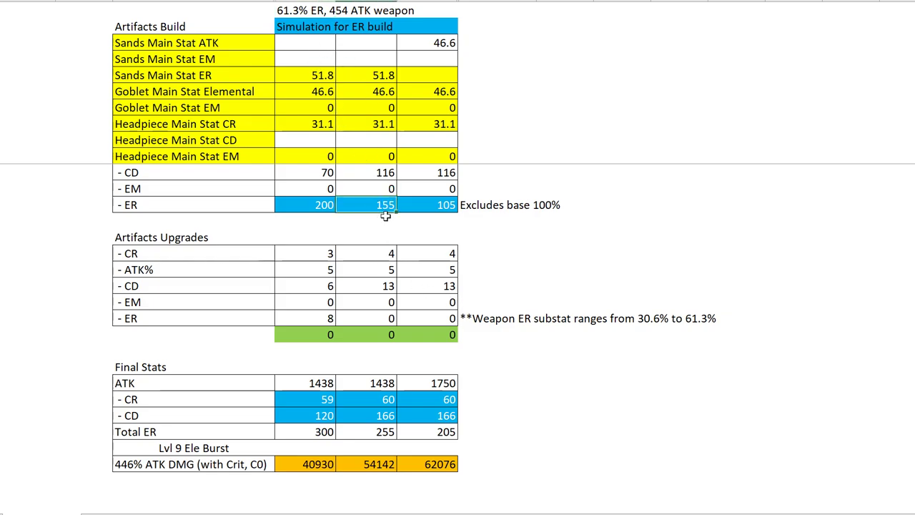
click(315, 206)
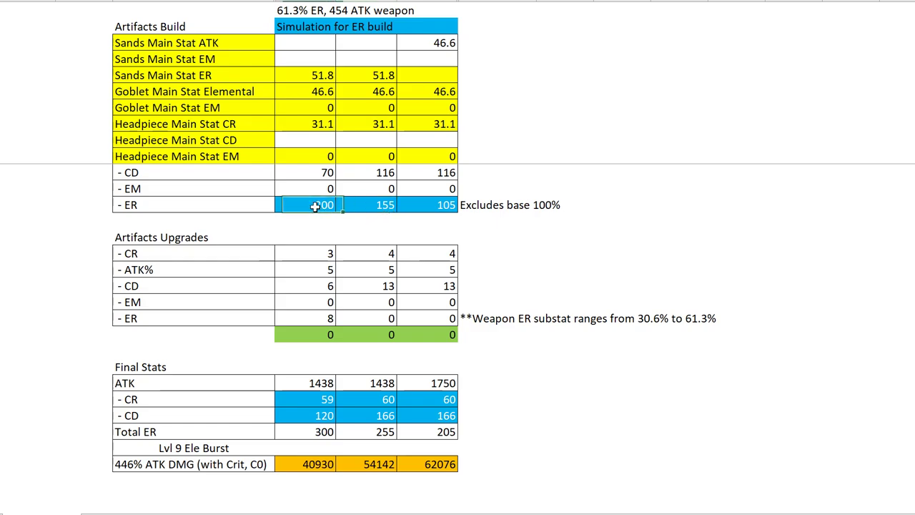
click(181, 205)
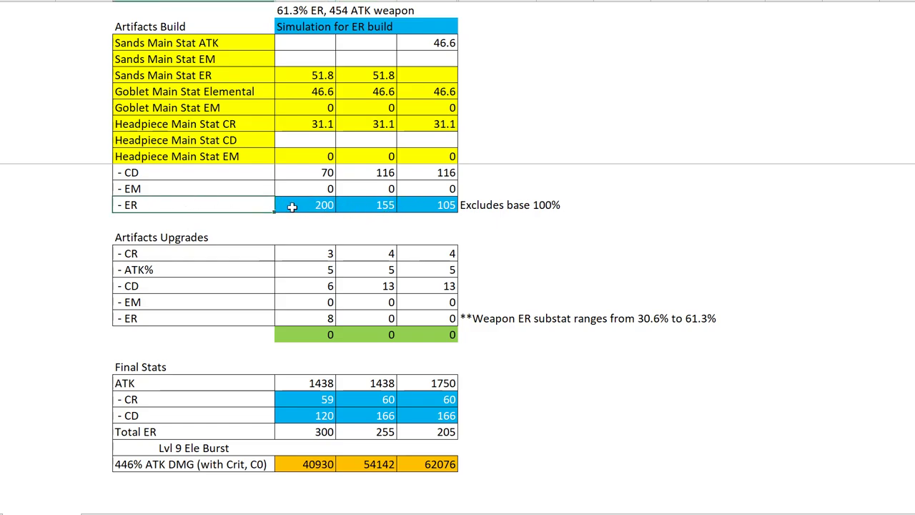
click(489, 206)
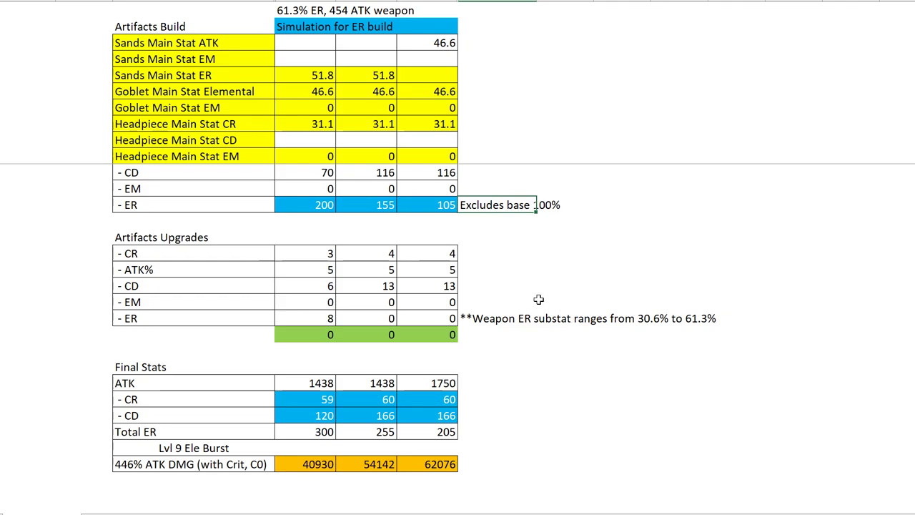
Compare the Total ER of the three builds and relate it to the Sands Main Stat ER row.
click(323, 431)
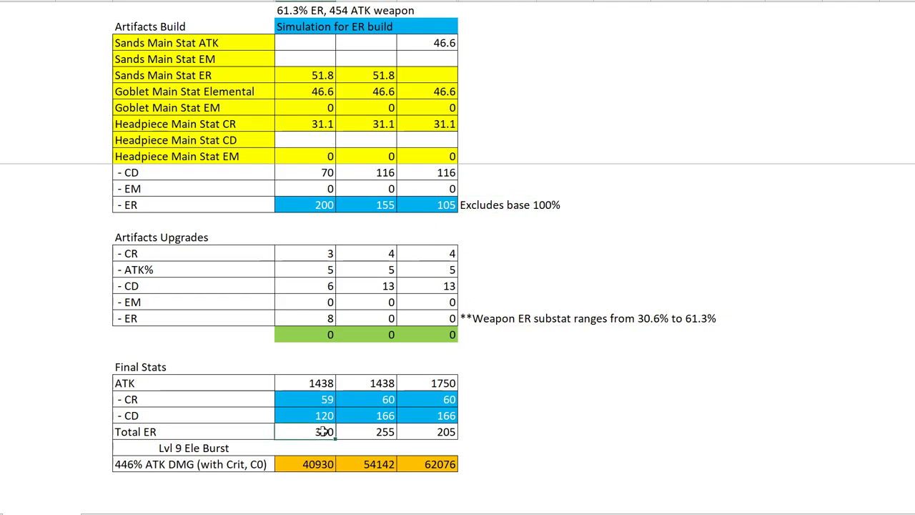
drag(324, 432, 440, 432)
click(335, 432)
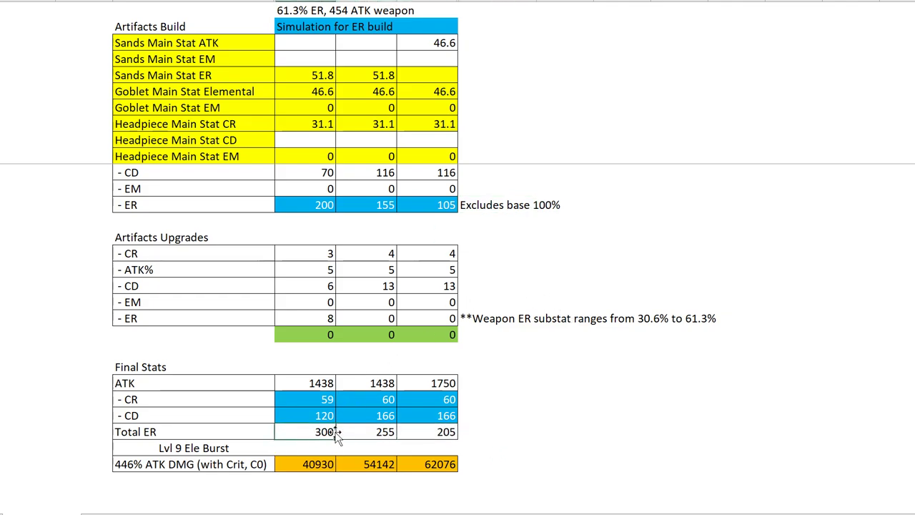
click(376, 419)
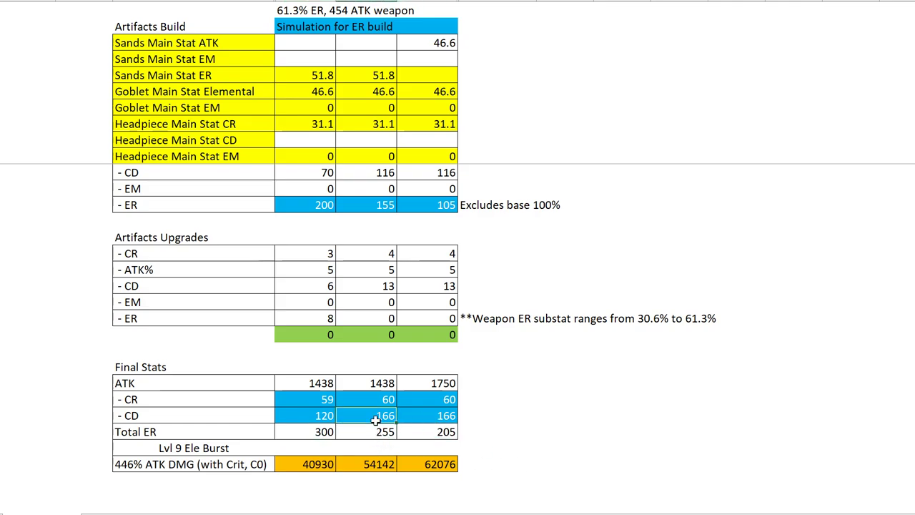
click(368, 432)
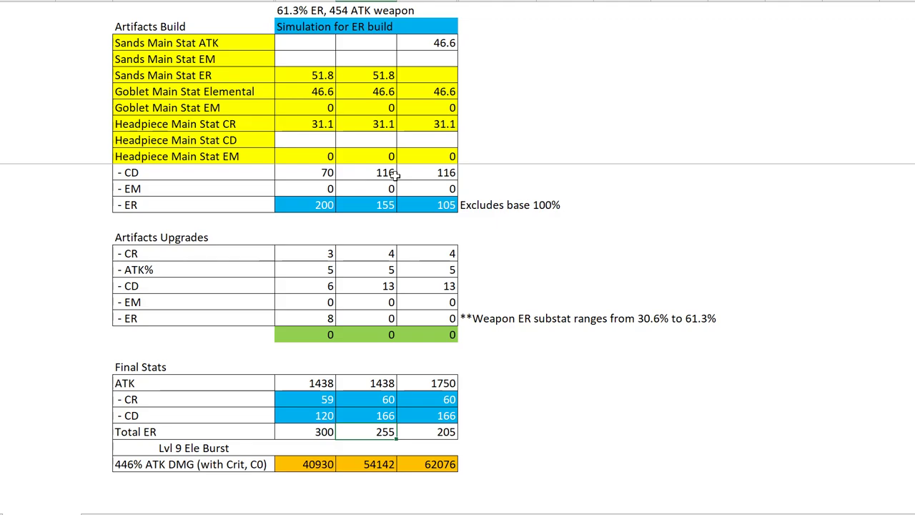
click(228, 78)
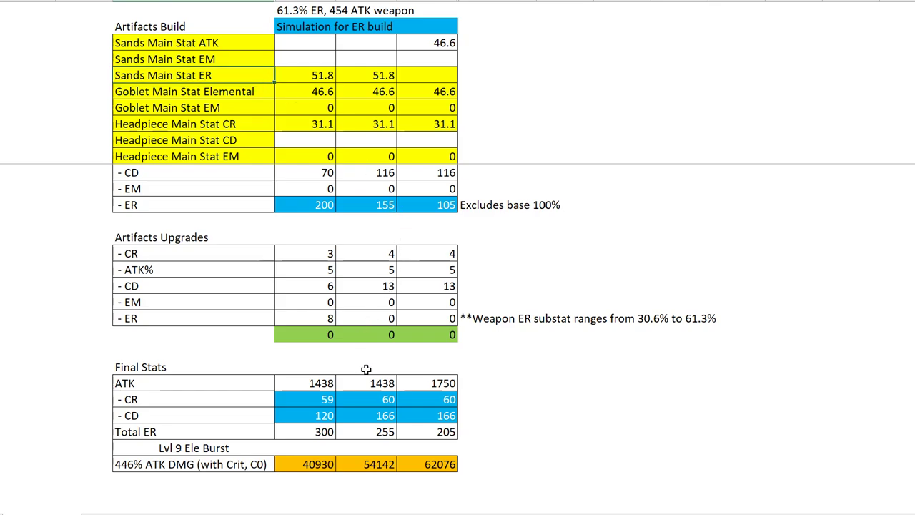
Examine how the first build's ER upgrades trade off against the second build's CR and CD stats and burst damage.
click(322, 461)
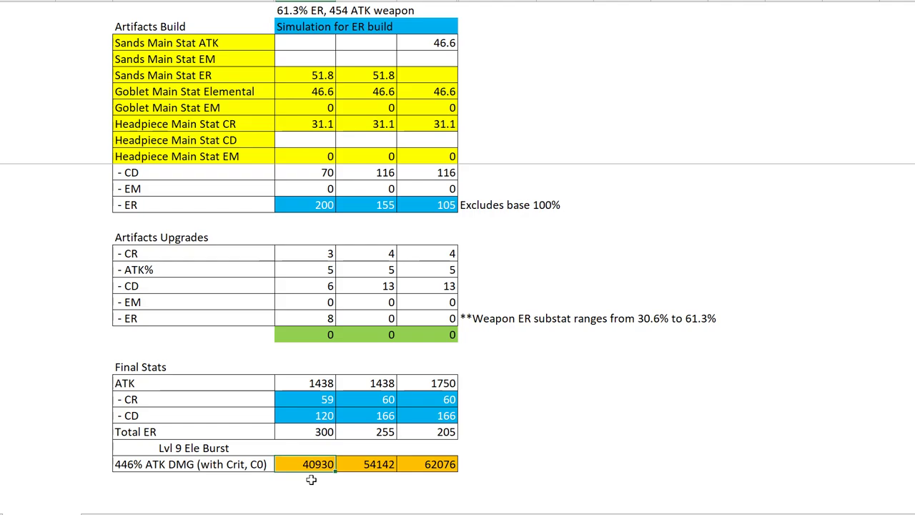
click(311, 318)
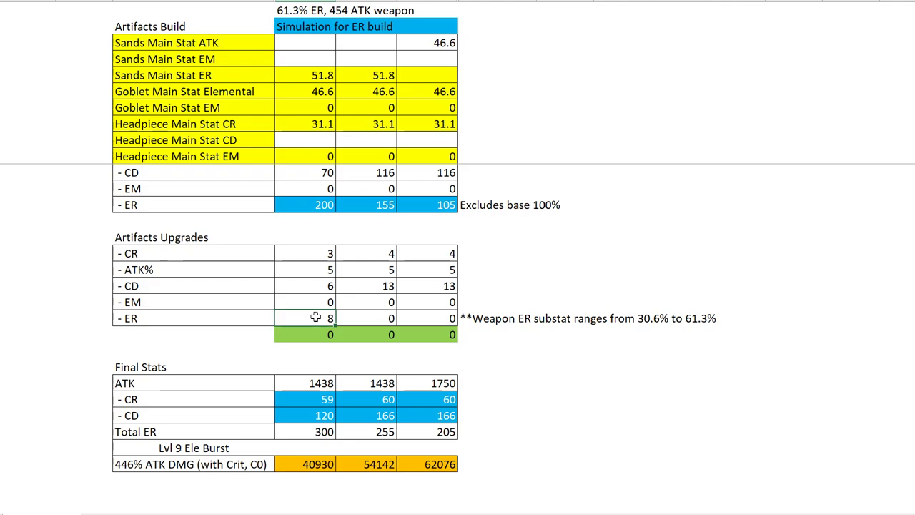
click(305, 464)
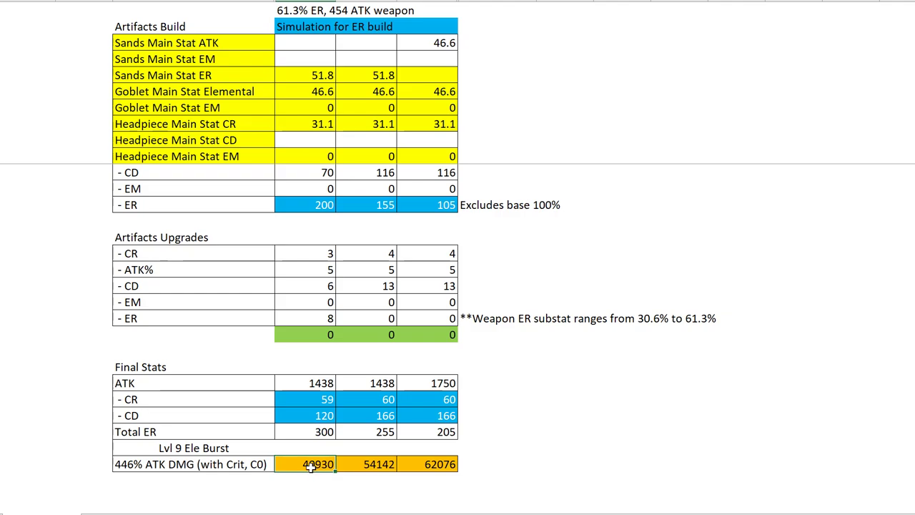
click(365, 465)
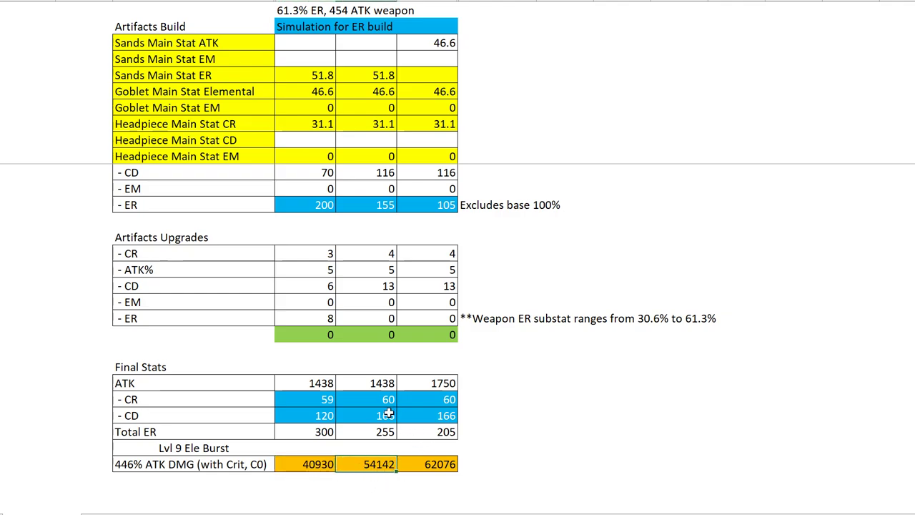
click(319, 320)
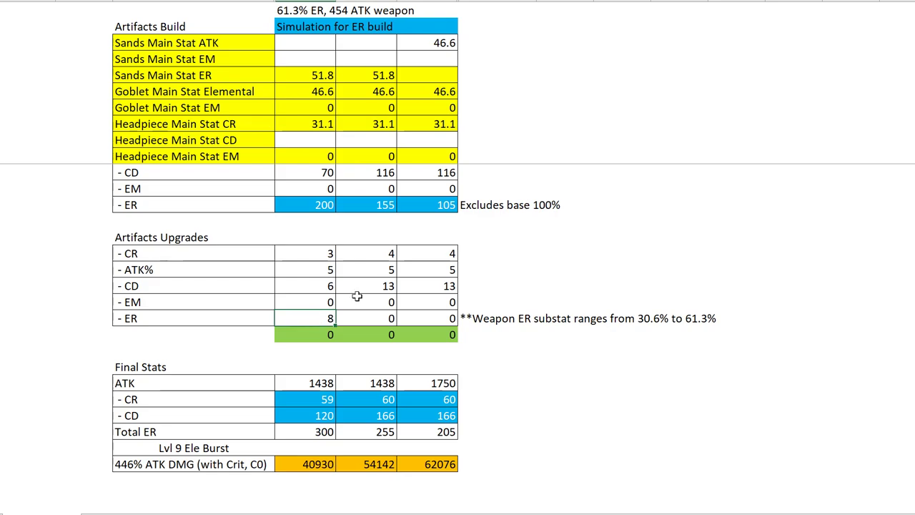
click(367, 254)
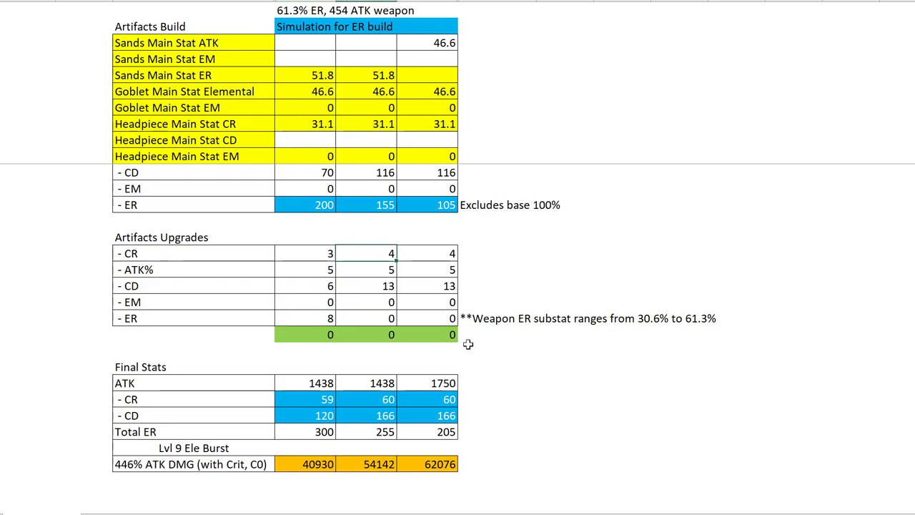
click(370, 415)
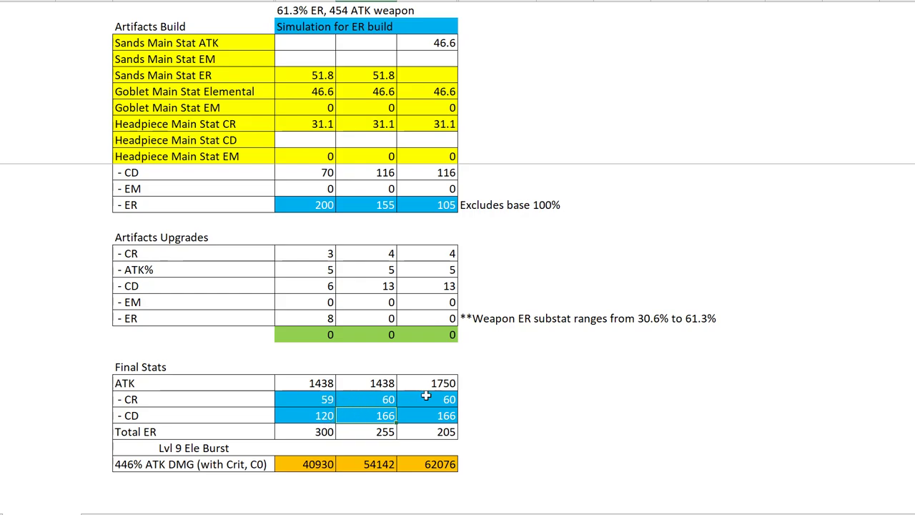
click(307, 400)
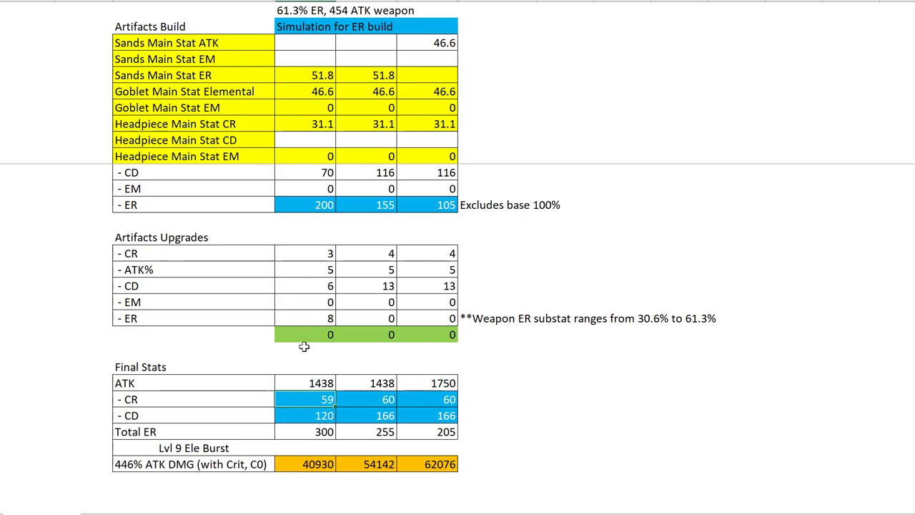
Compare the final crit stats and Lvl 9 burst damage of the first two builds.
mouse_move(336, 405)
mouse_down()
mouse_move(429, 409)
mouse_move(304, 411)
mouse_move(322, 404)
mouse_up()
click(323, 402)
click(351, 413)
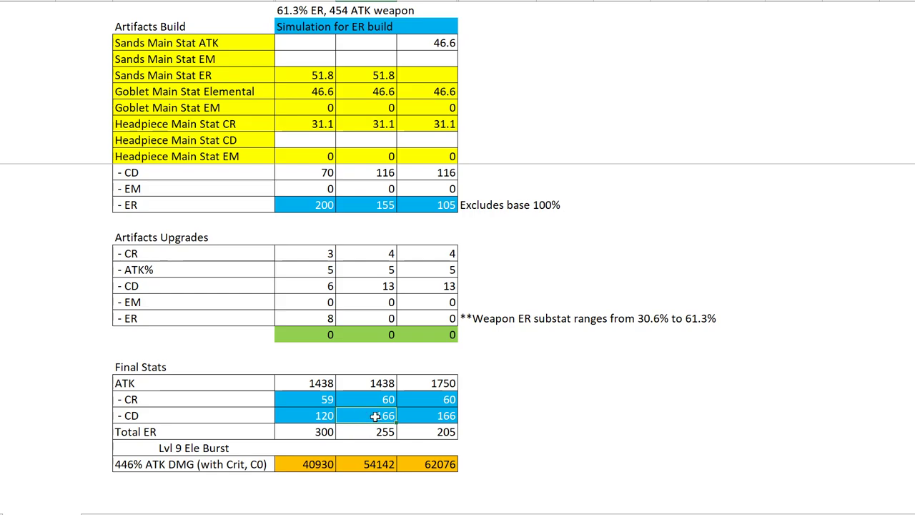
click(366, 463)
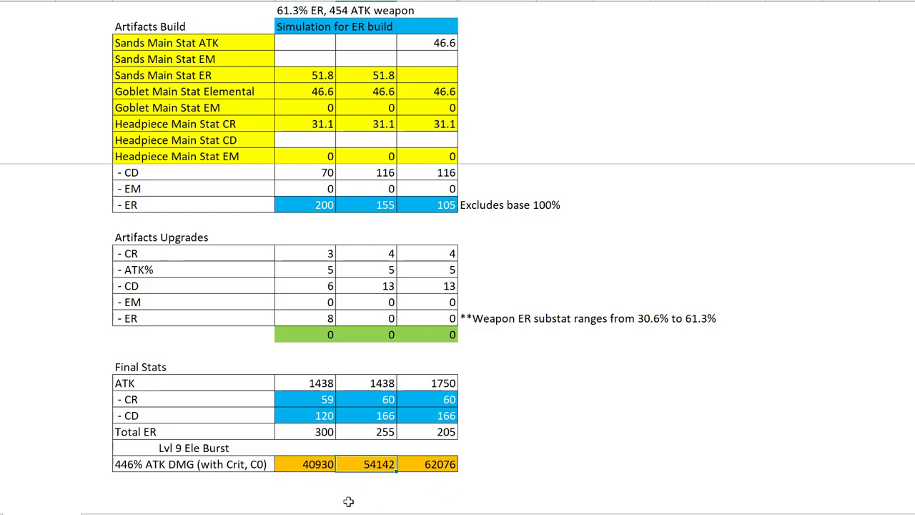
click(314, 480)
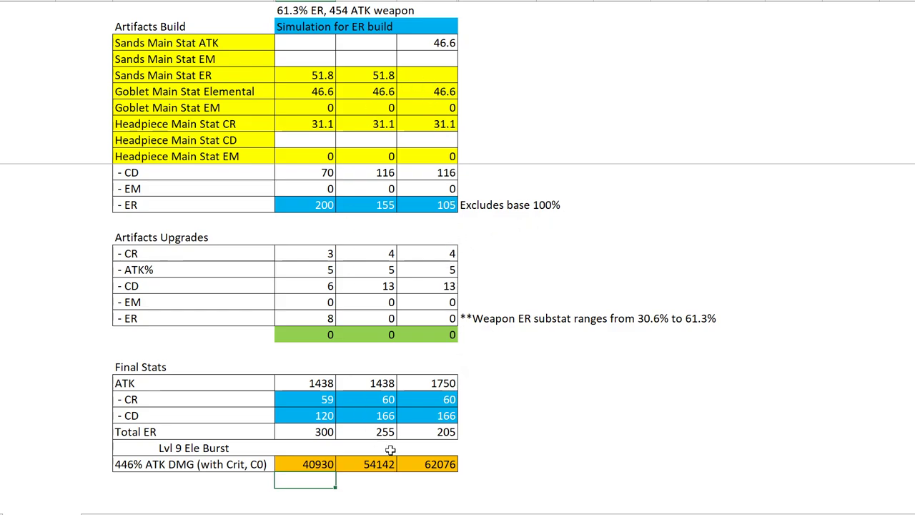
click(305, 463)
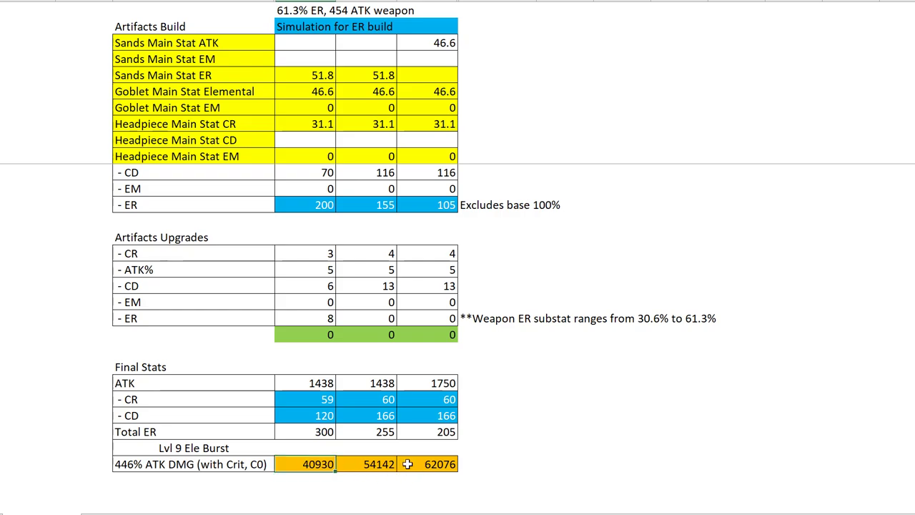
Compare the second build's ER sands with the third build's ATK sands, including their resulting burst damage.
drag(408, 464, 376, 43)
scroll(587, 299, down, 4)
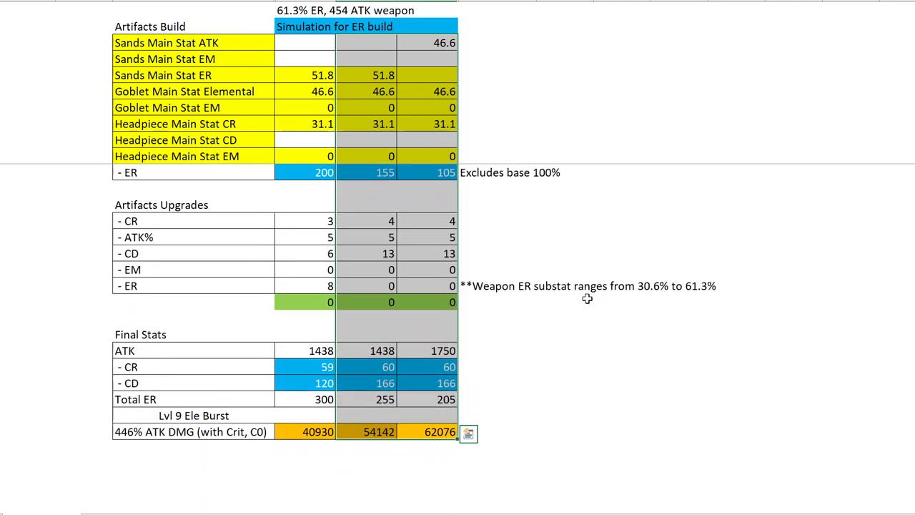
scroll(558, 321, down, 2)
click(524, 320)
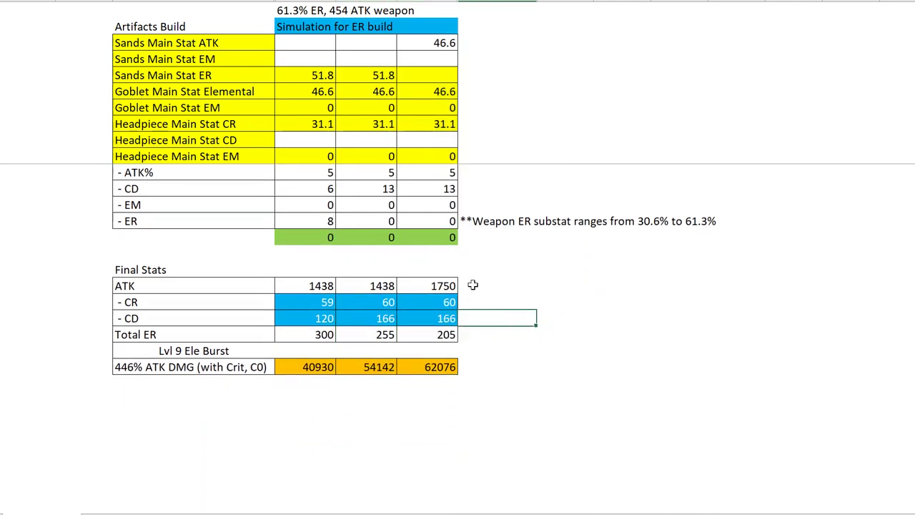
scroll(472, 286, up, 1)
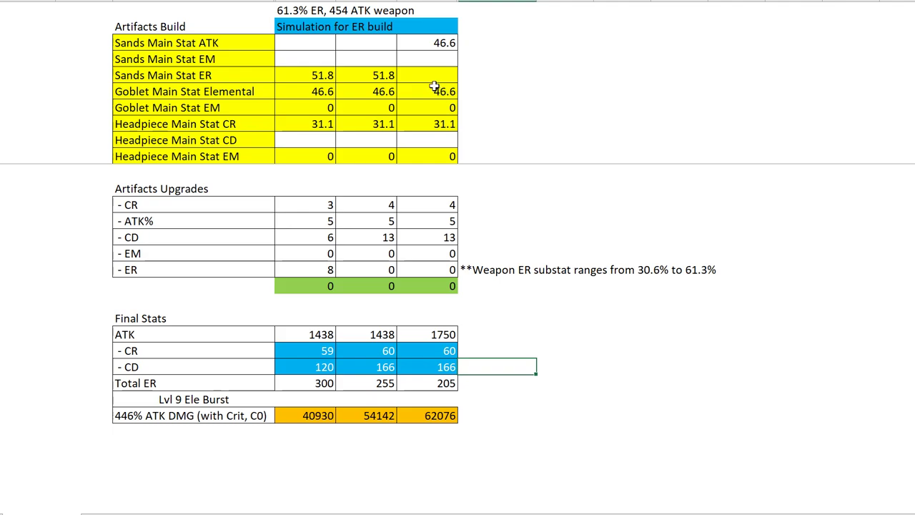
click(378, 74)
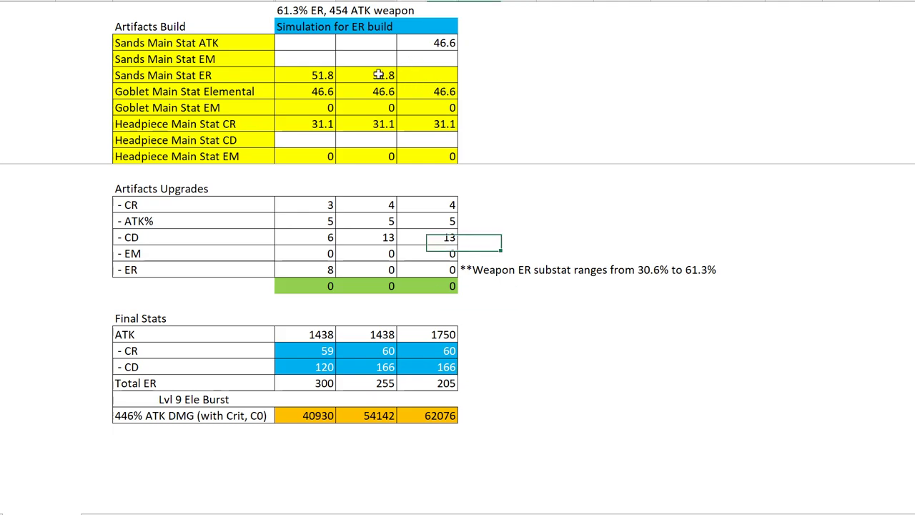
click(426, 46)
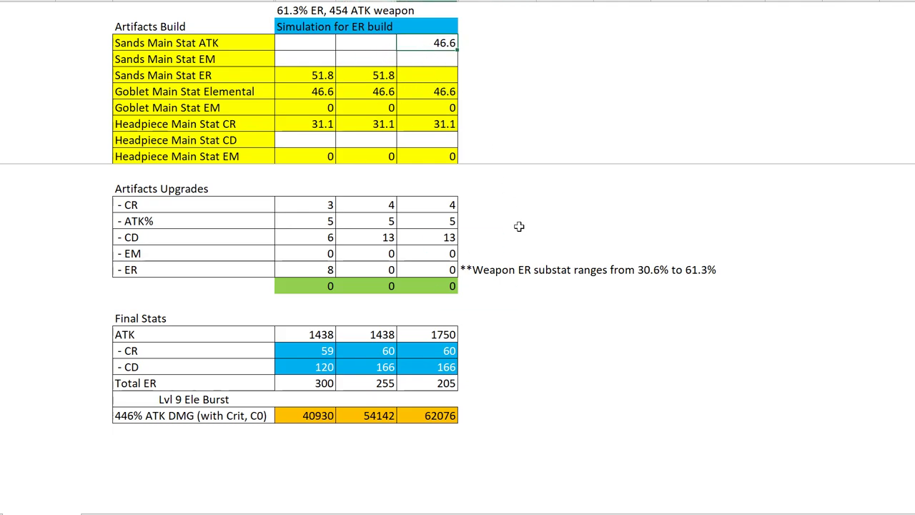
click(427, 414)
click(370, 429)
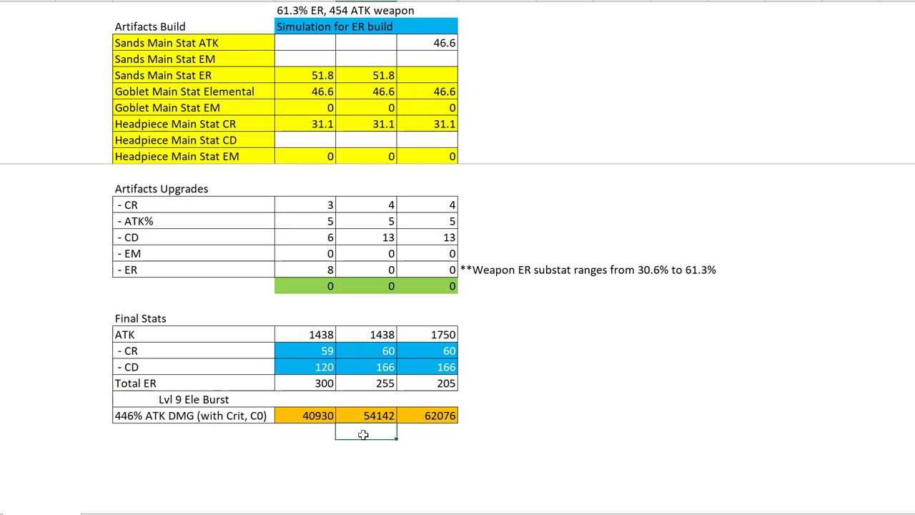
Weigh the Total ER of the second and third builds against the third build's burst damage, final CD and sands ATK main stat.
click(409, 387)
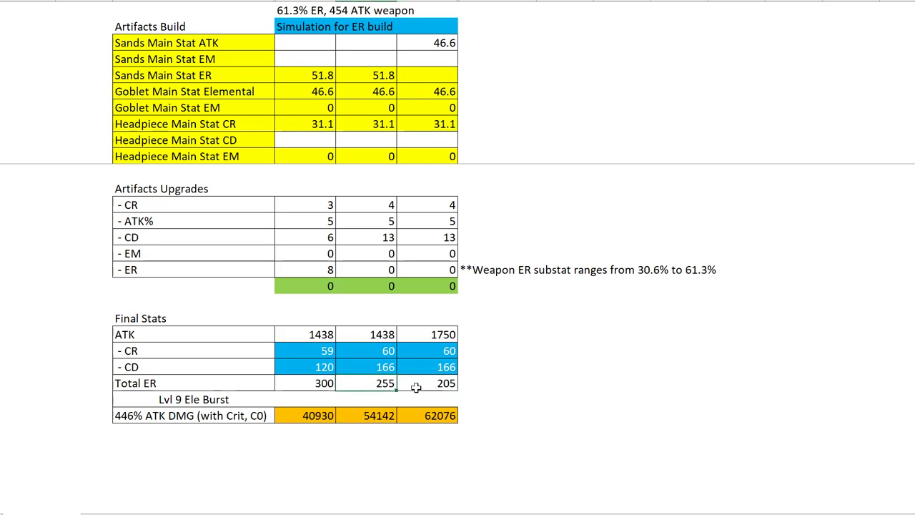
click(445, 414)
click(445, 384)
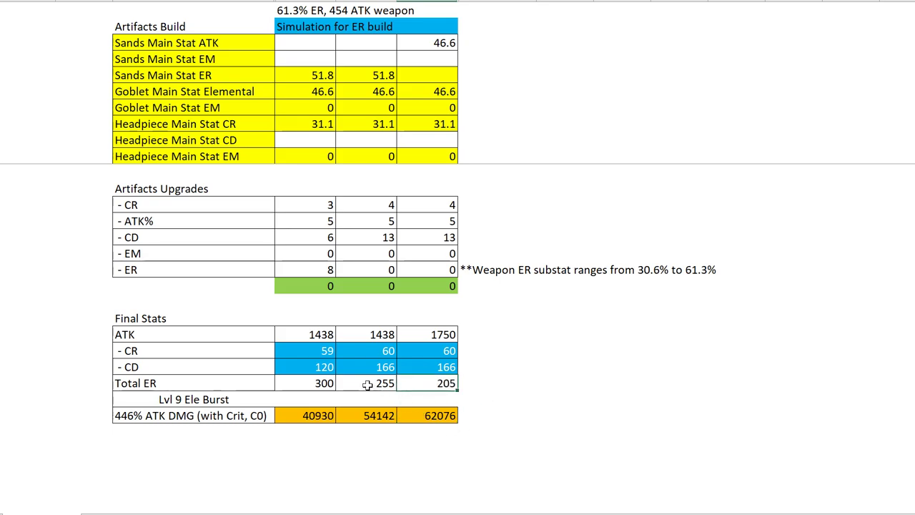
click(425, 413)
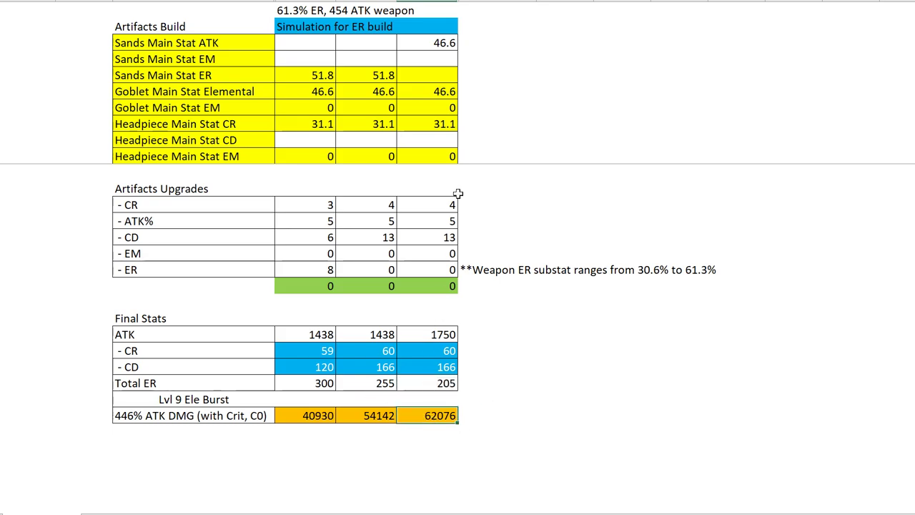
click(452, 42)
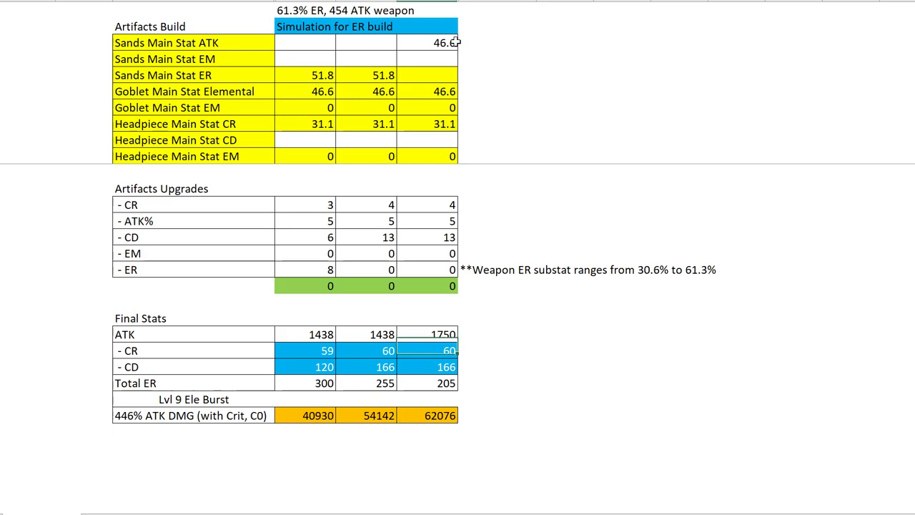
click(438, 363)
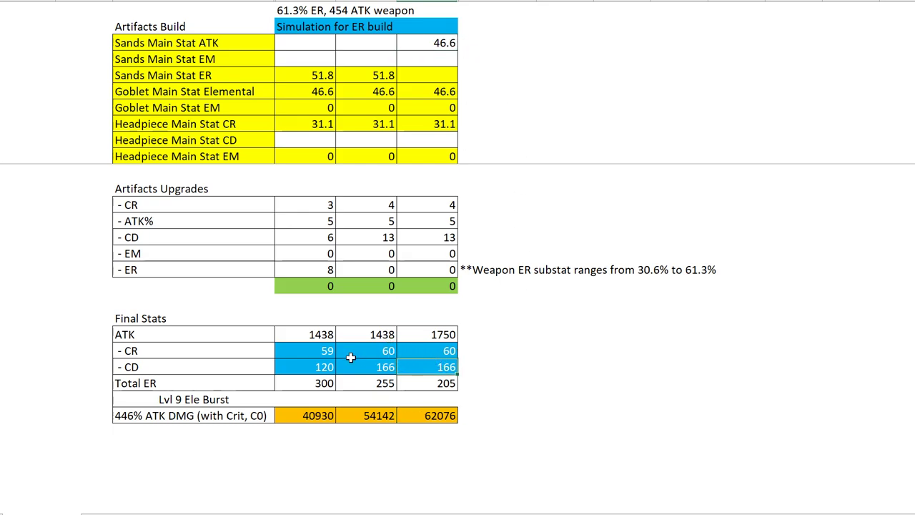
click(386, 387)
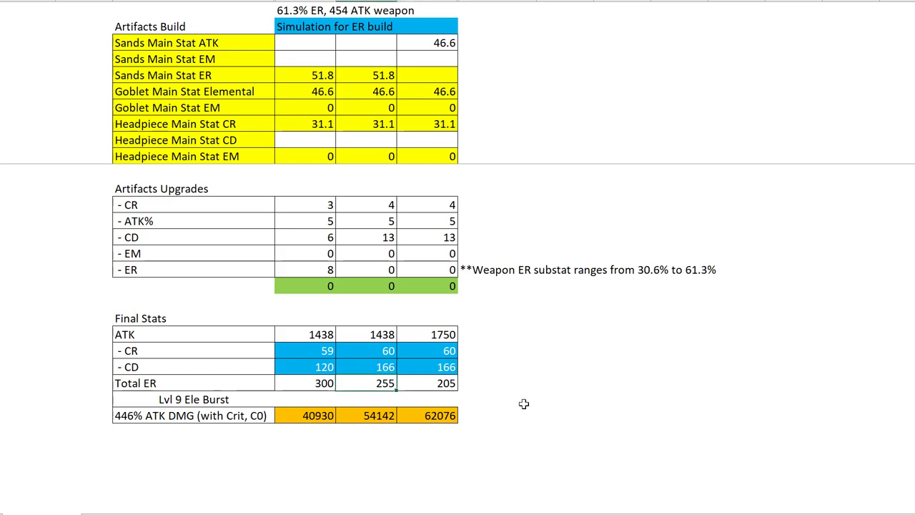
click(440, 412)
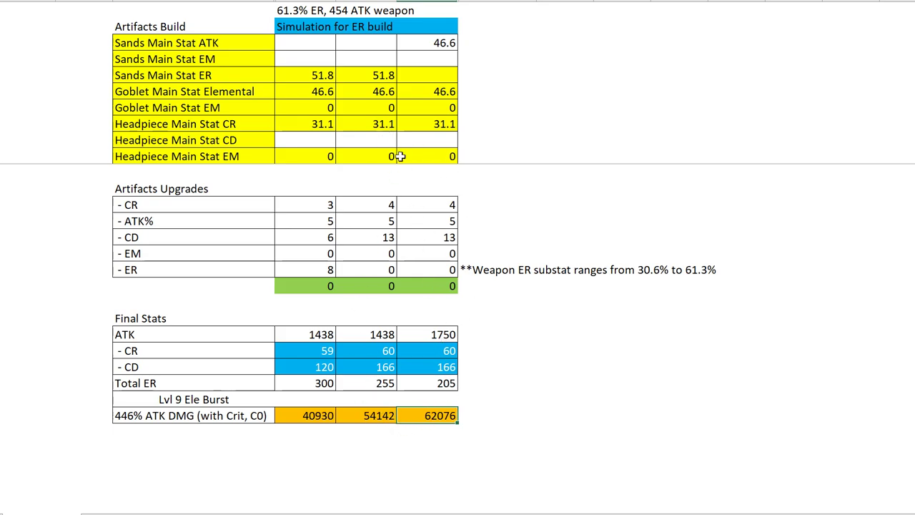
click(433, 47)
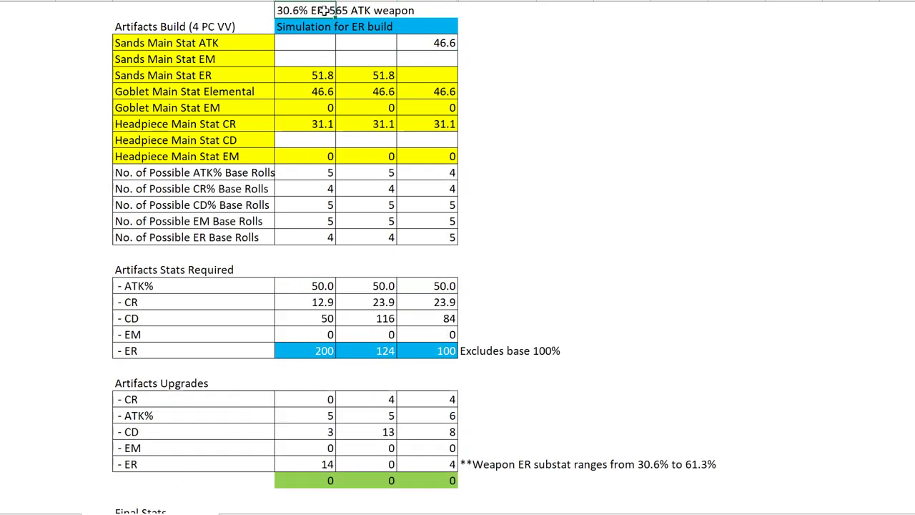
Examine the required artifact ER, upgrades and final stats in the simulation for the 30.6% ER, 565 ATK weapon.
click(505, 207)
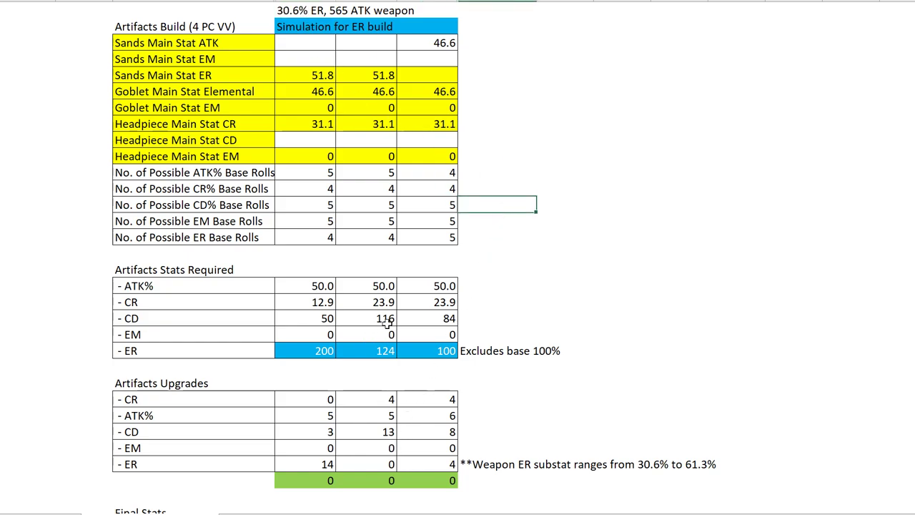
click(379, 350)
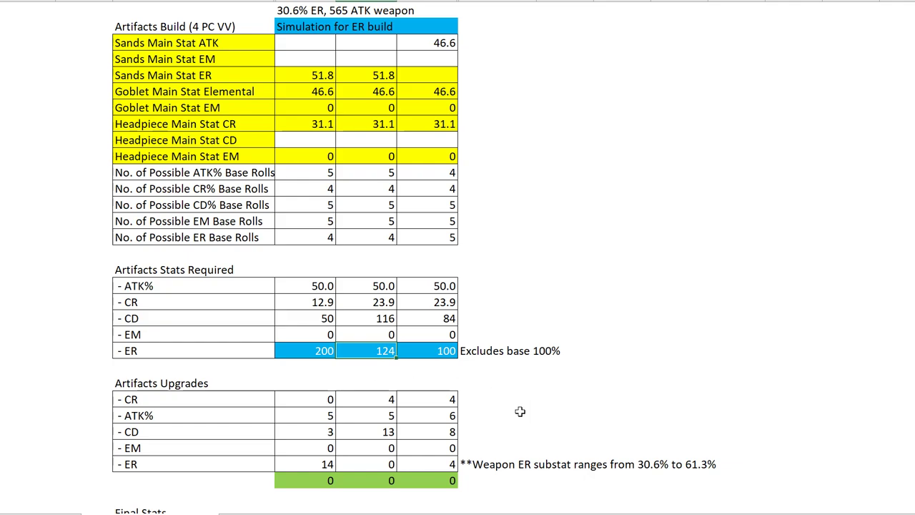
scroll(528, 405, down, 2)
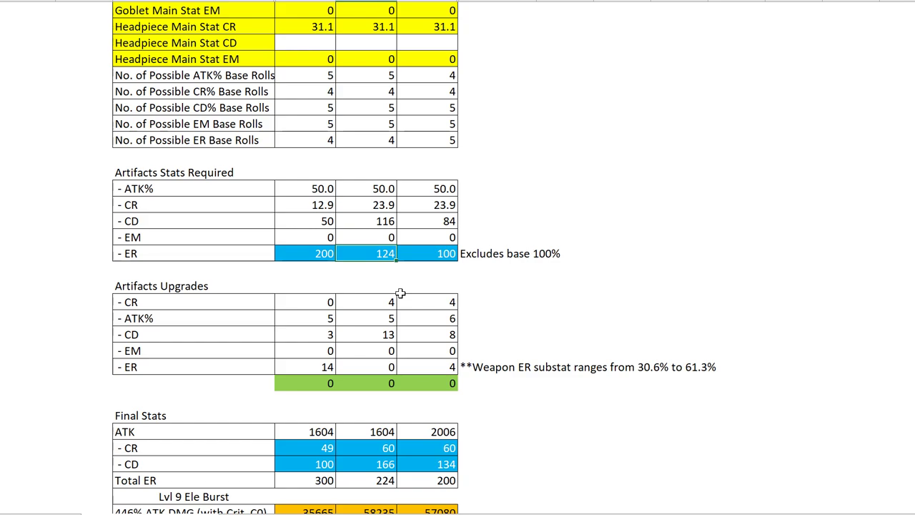
scroll(401, 290, down, 1)
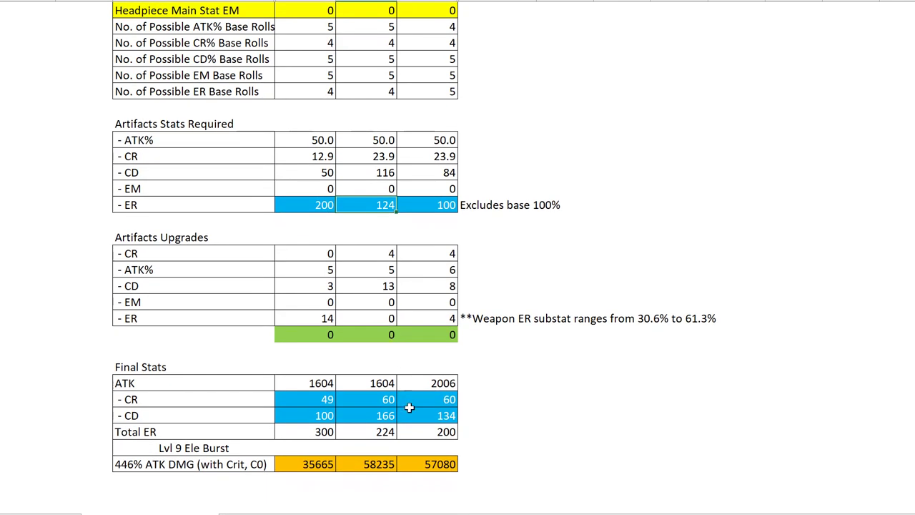
Compare the Lvl 9 burst damage of the second and third builds for the 30.6% ER, 565 ATK weapon.
click(372, 458)
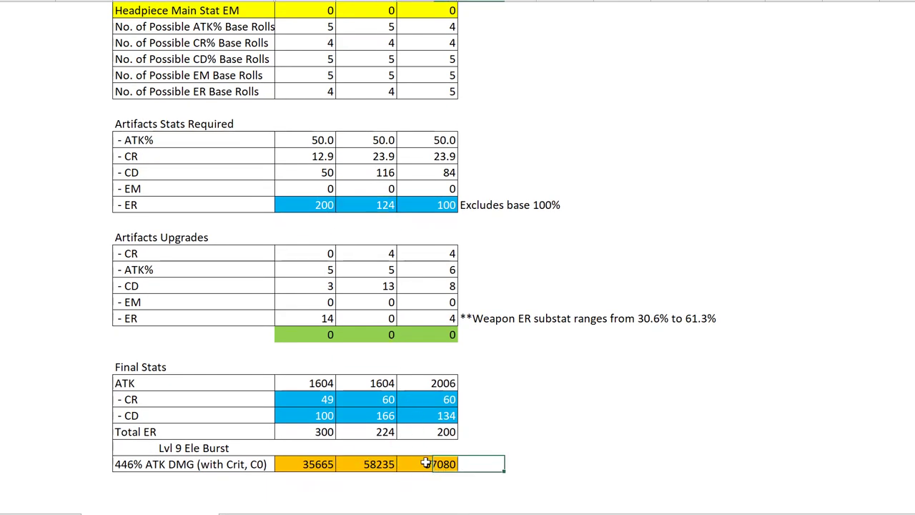
drag(398, 472, 447, 468)
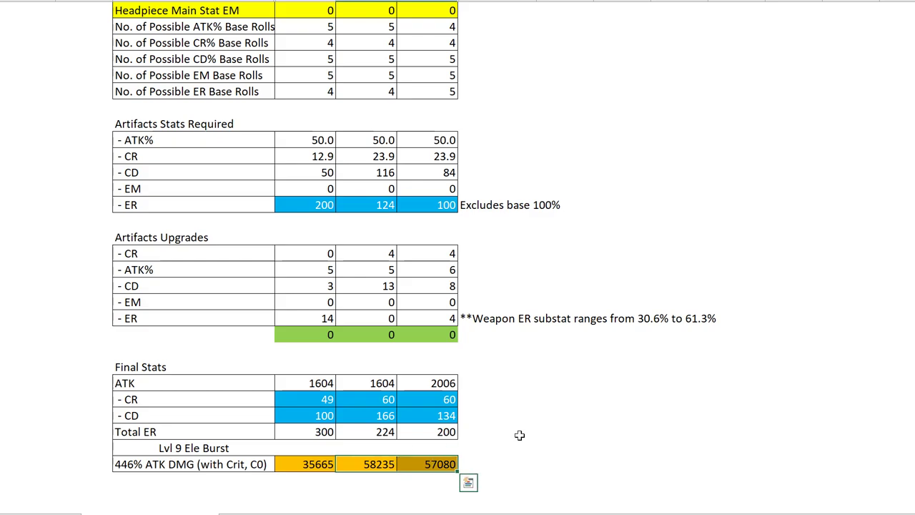
Freeze the panes above the "No. of Possible ATK% Base Rolls" row so the artifact main stats remain in view.
scroll(512, 486, up, 7)
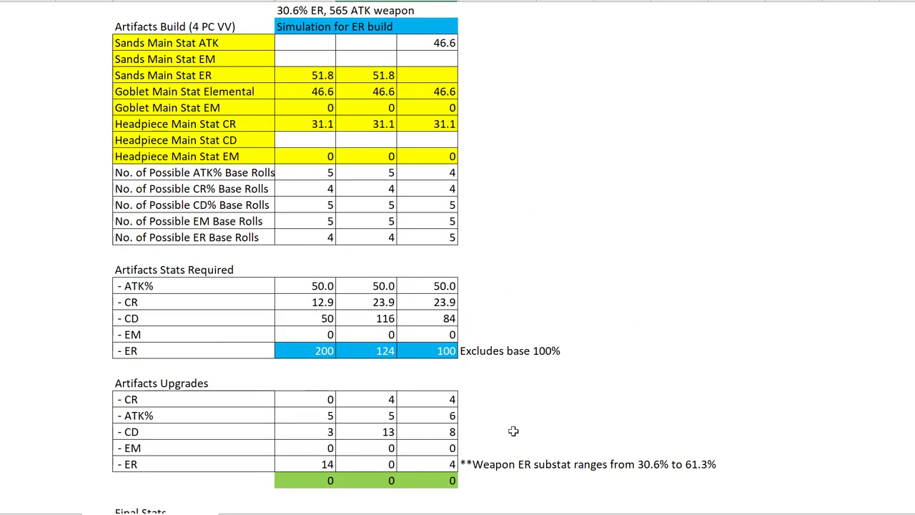
scroll(248, 358, down, 3)
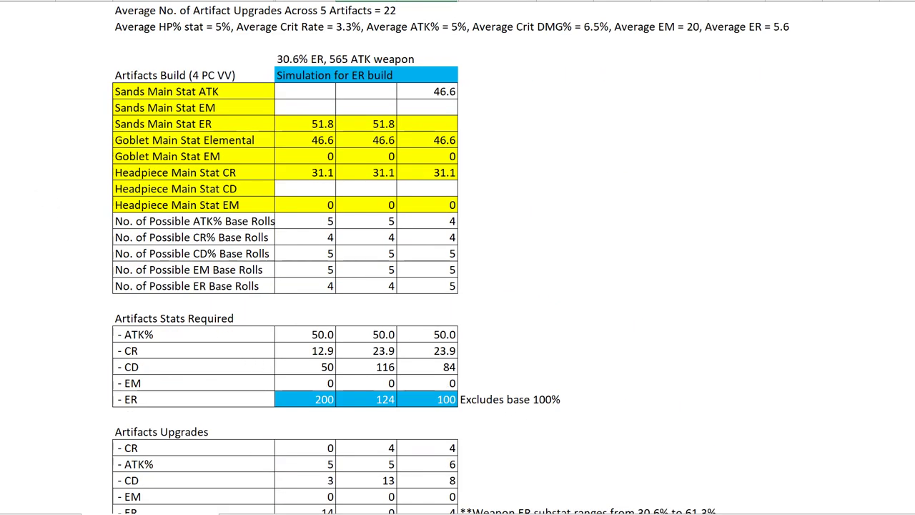
click(14, 221)
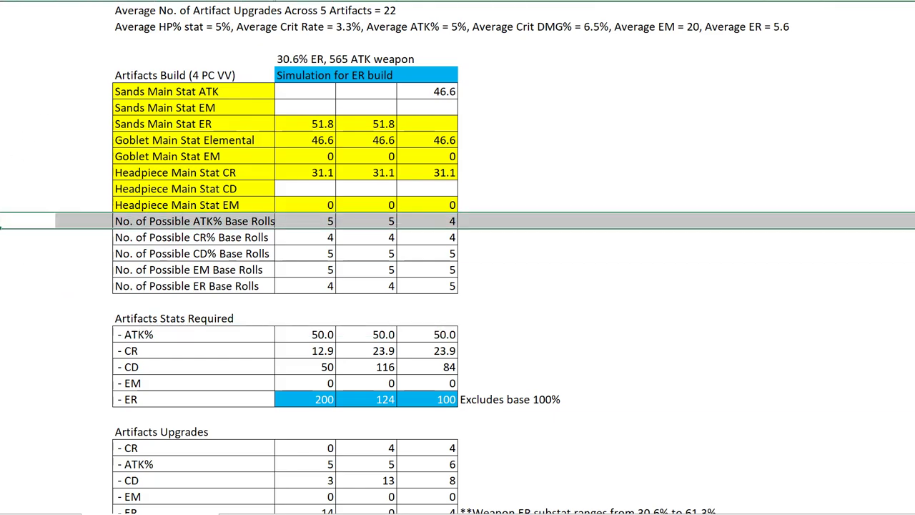
click(497, 4)
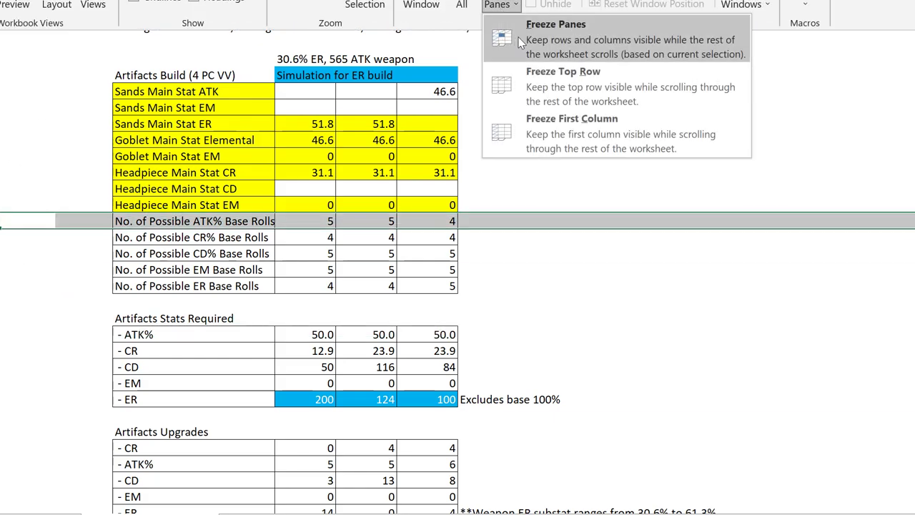
click(518, 38)
Weigh the second build's burst damage and ER sands against the third build's ATK sands for the 30.6% ER weapon.
scroll(536, 298, down, 3)
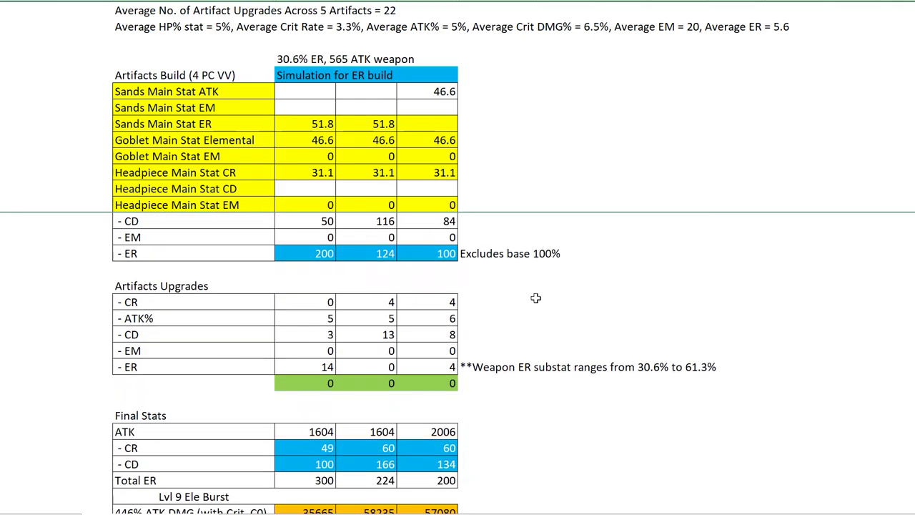
scroll(536, 299, down, 3)
click(395, 366)
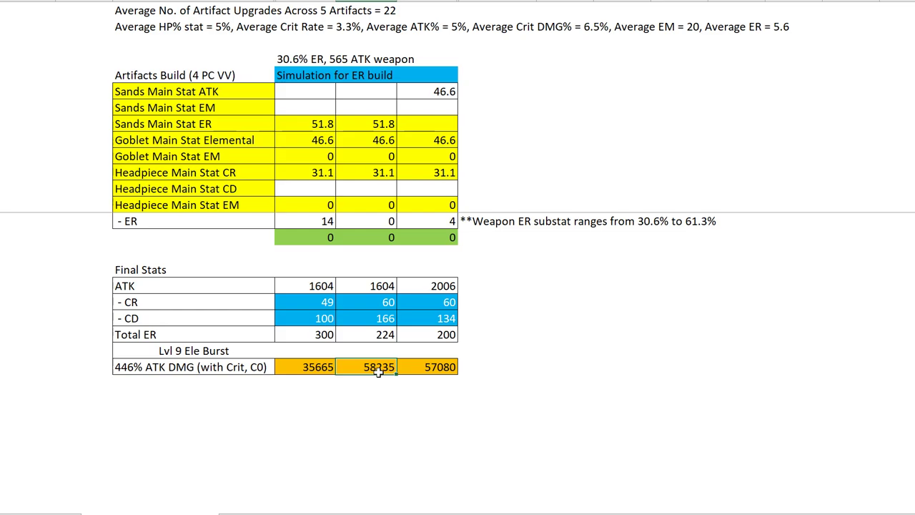
click(297, 59)
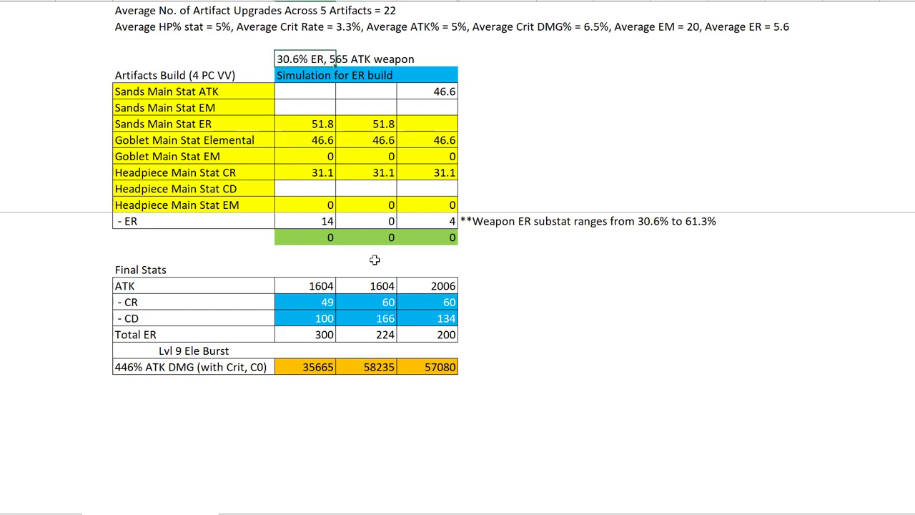
click(379, 124)
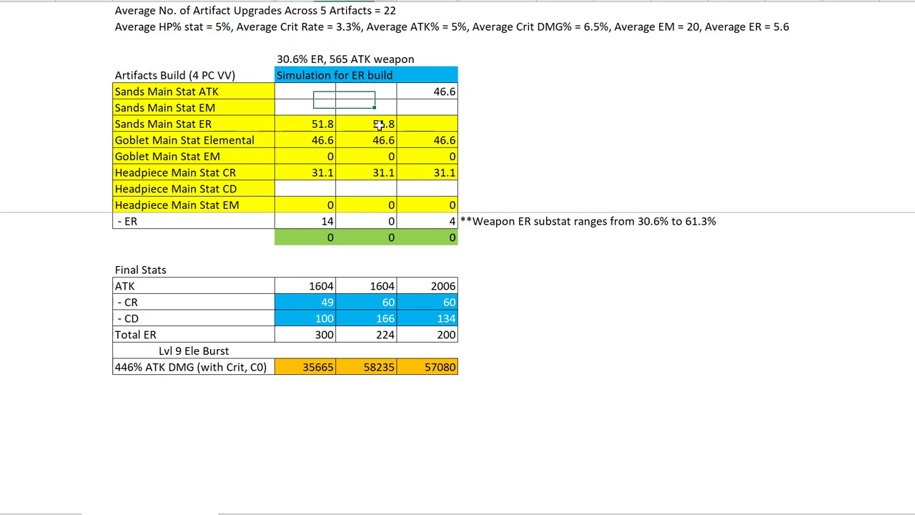
click(299, 55)
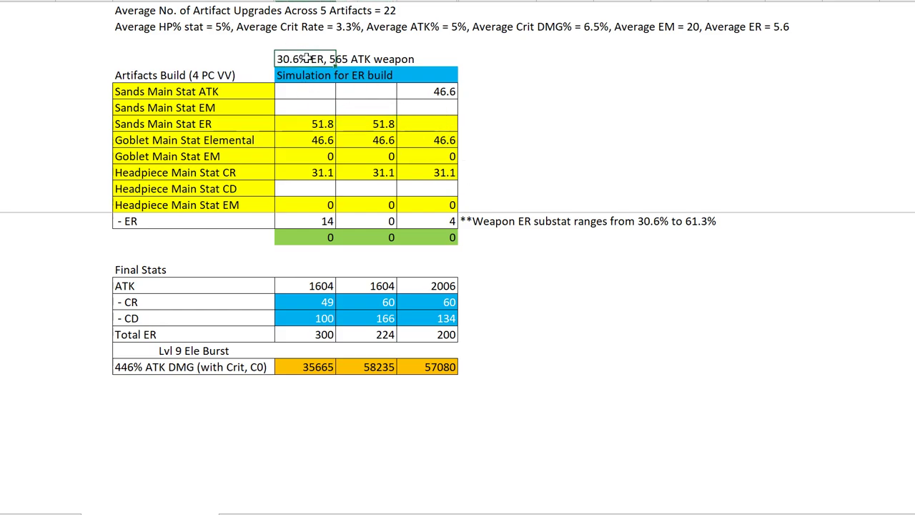
click(390, 122)
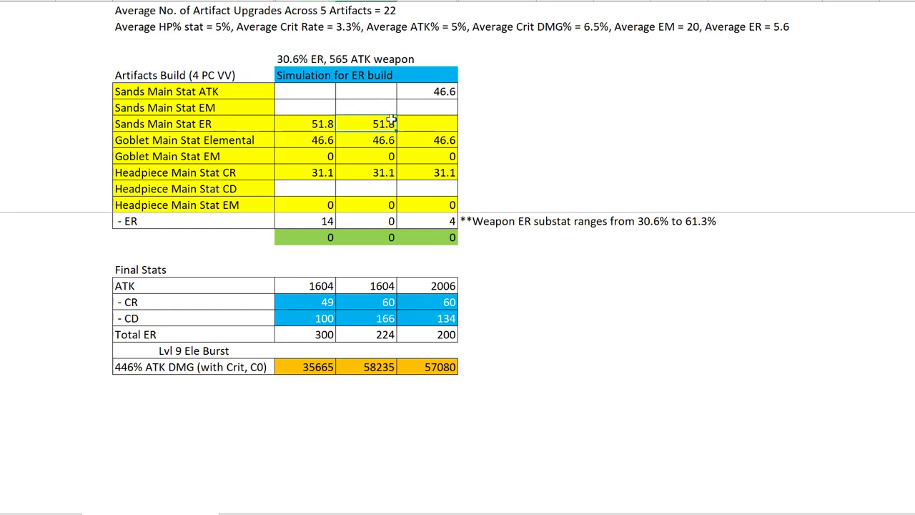
click(426, 93)
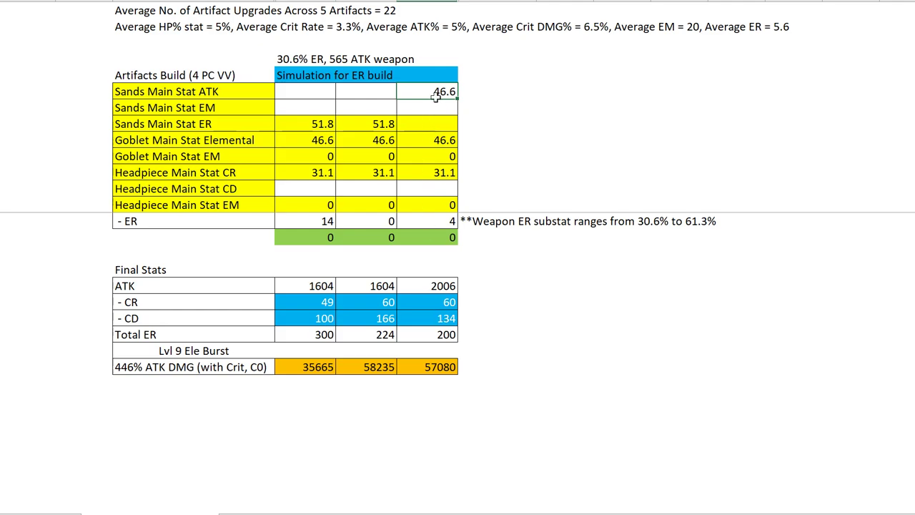
click(289, 59)
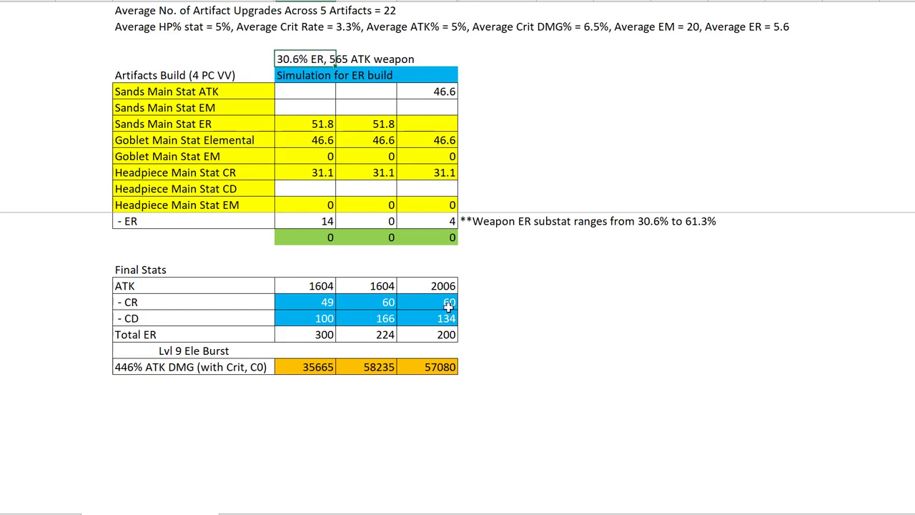
Compare the number of ER artifact upgrades in the second and third builds.
key(ctrl+z)
click(423, 318)
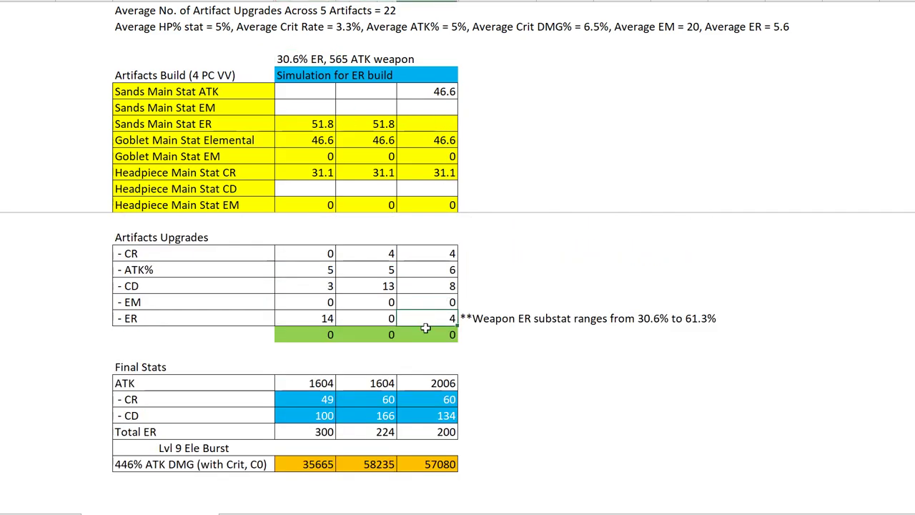
click(366, 316)
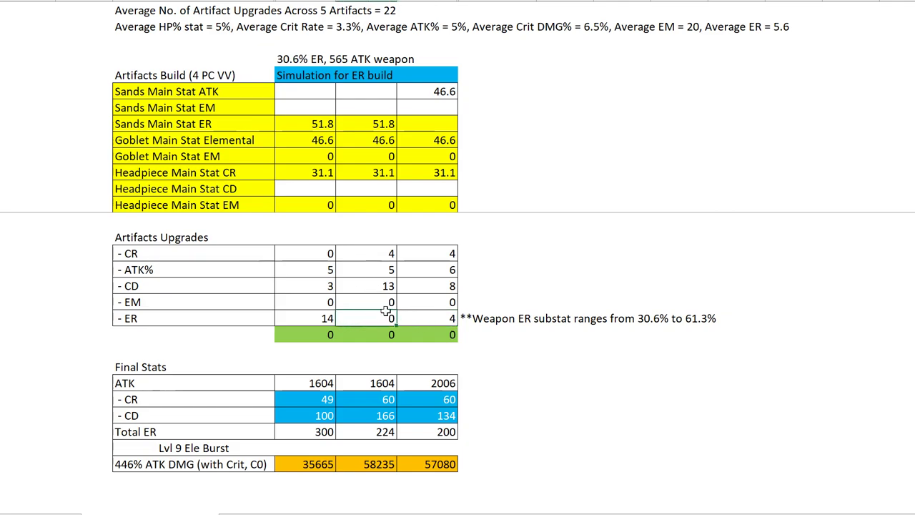
click(424, 320)
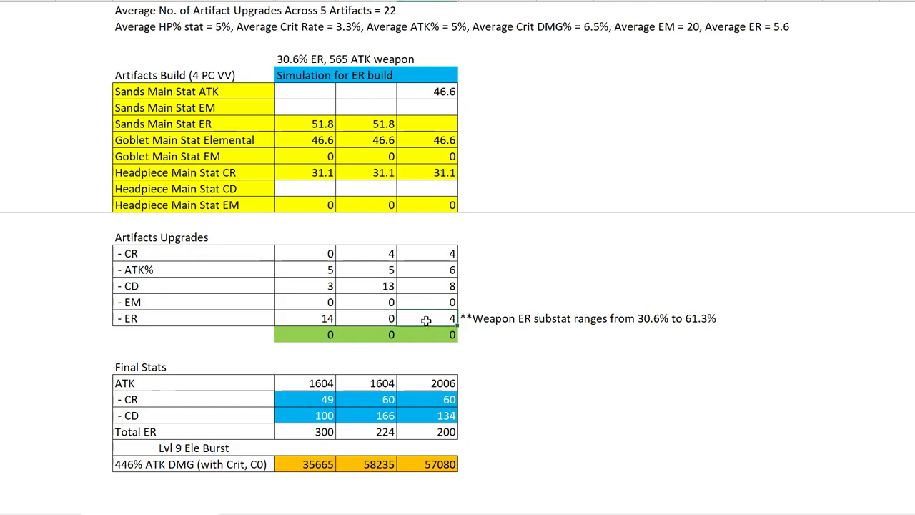
Compare the final CR and CD of the second build with those of the third build.
scroll(469, 391, down, 1)
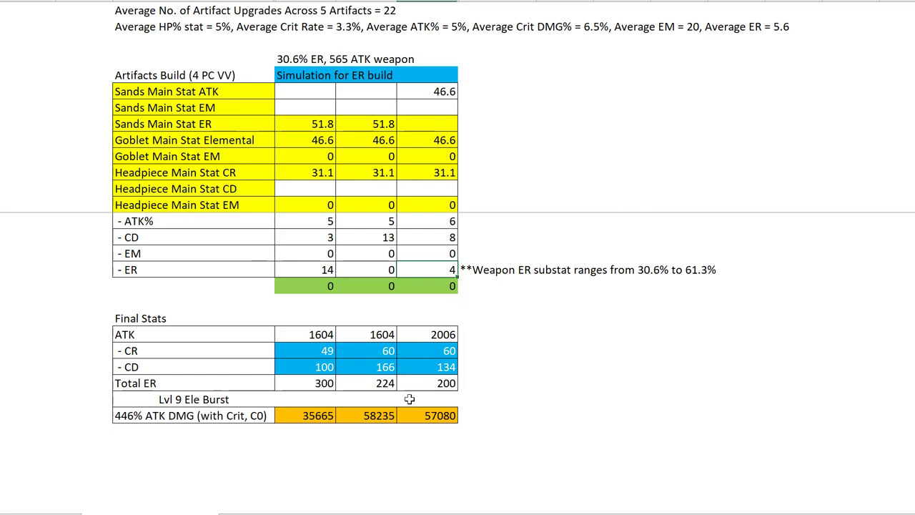
click(430, 366)
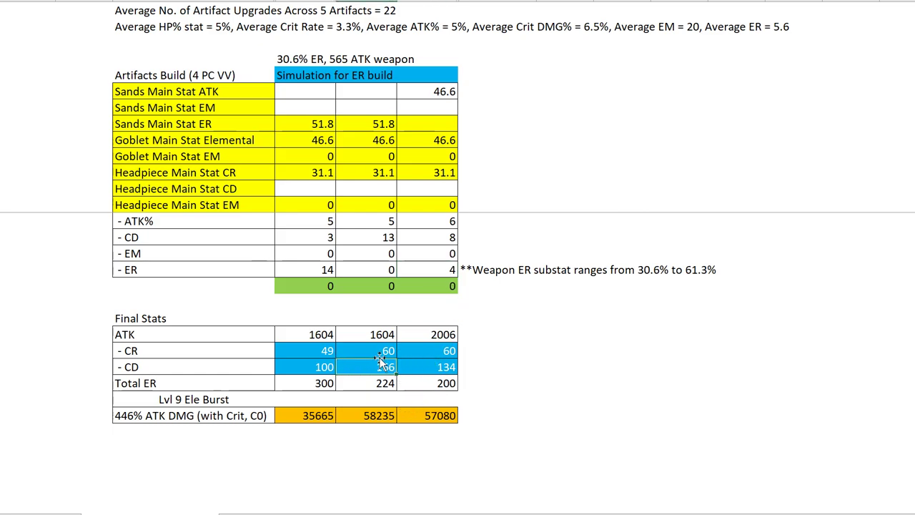
click(385, 350)
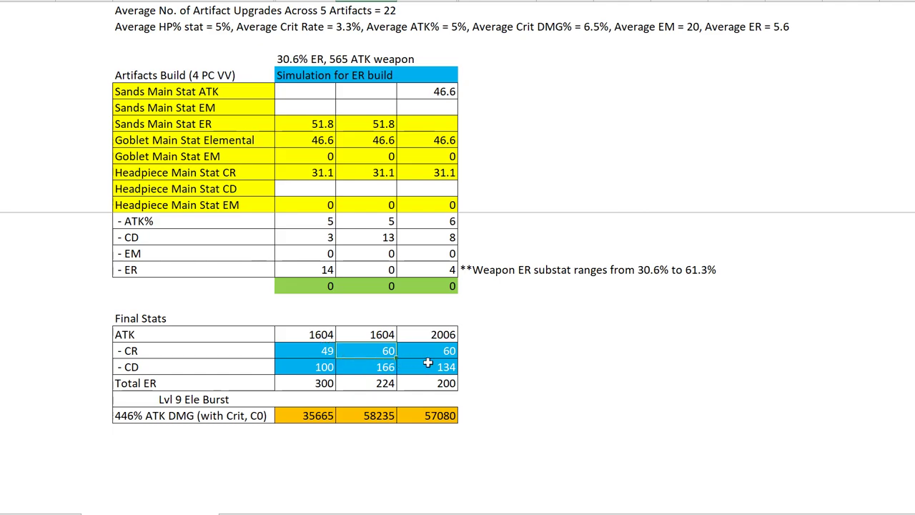
mouse_move(386, 359)
mouse_down()
mouse_move(387, 367)
mouse_move(423, 356)
mouse_move(372, 353)
mouse_move(398, 352)
mouse_move(397, 368)
mouse_up()
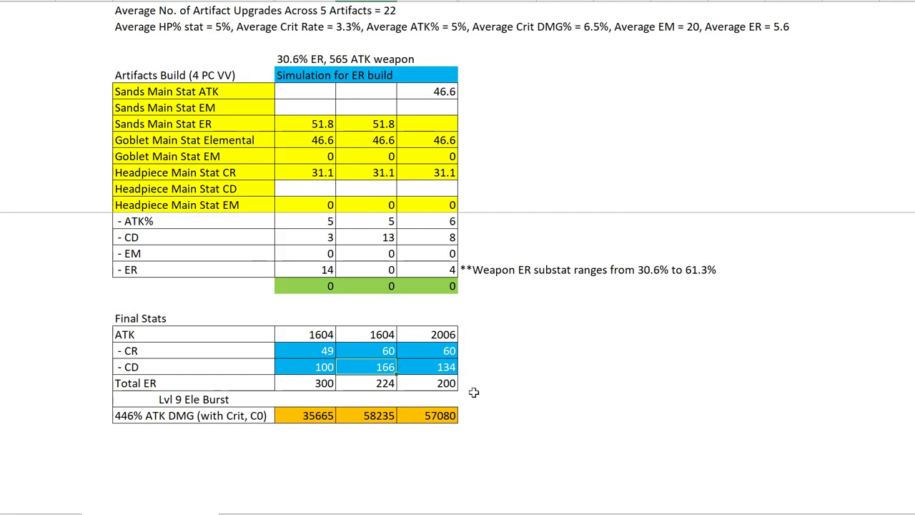
click(445, 371)
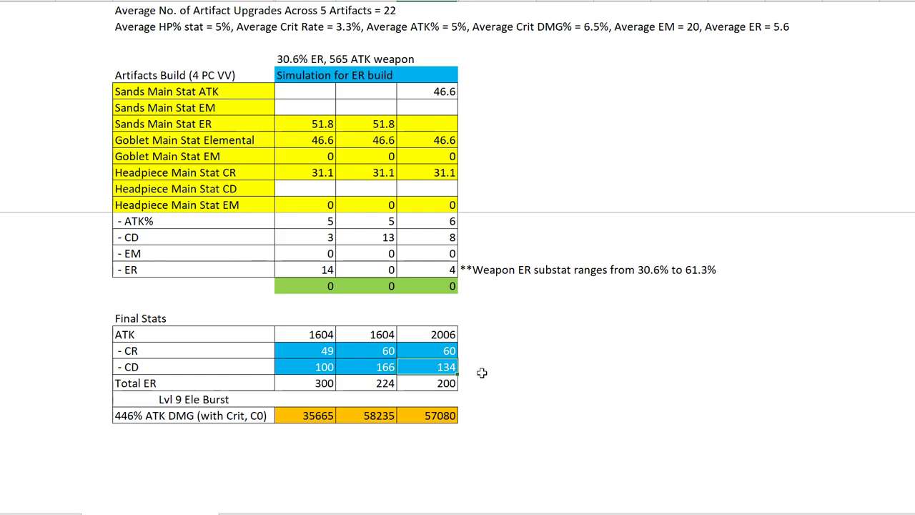
Check the third build's ER artifact upgrades against its Total ER.
scroll(478, 361, up, 2)
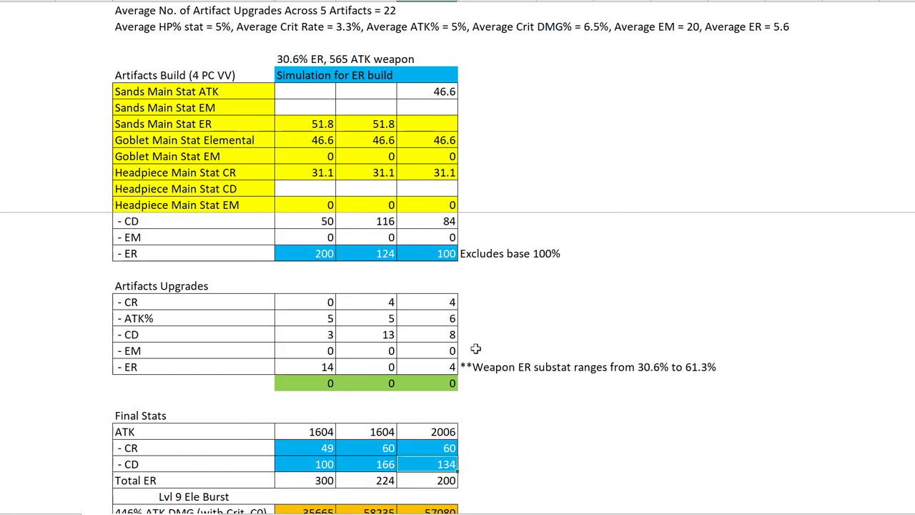
click(429, 366)
scroll(542, 412, down, 1)
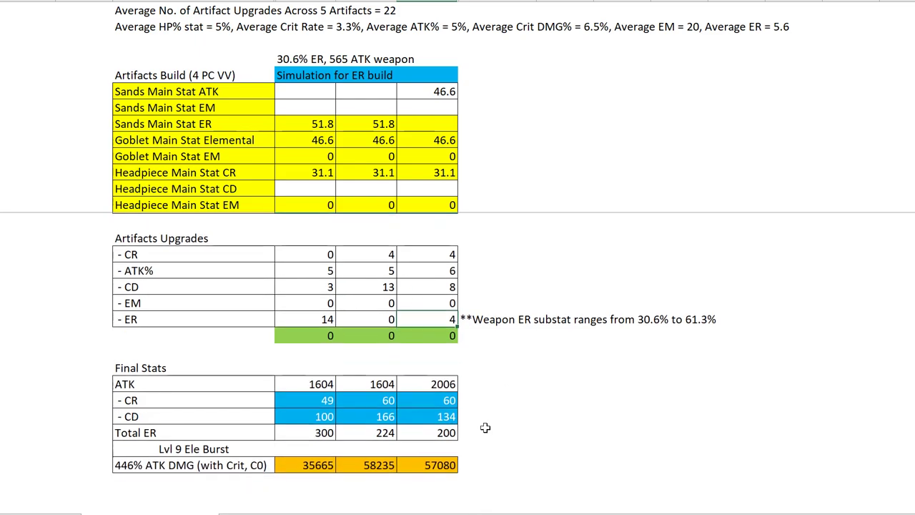
click(439, 430)
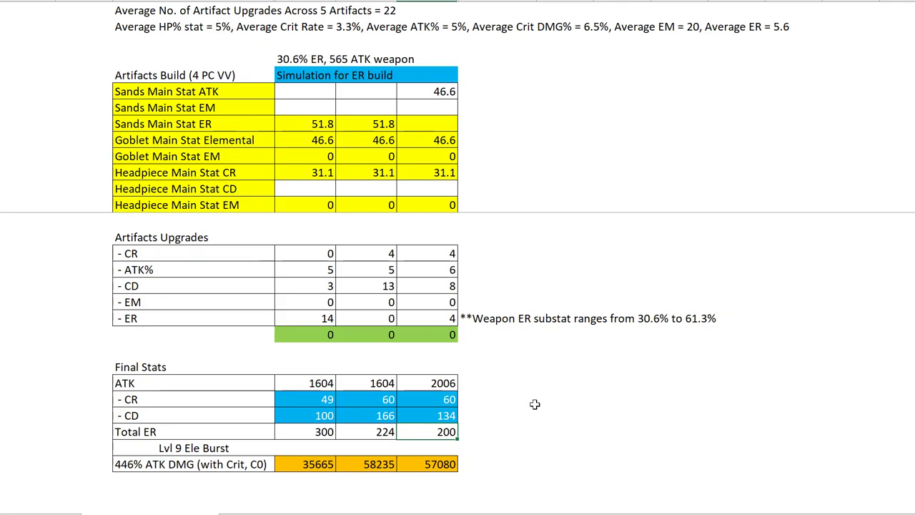
Review the second build's Lvl 9 burst damage in relation to the 30.6% ER, 565 ATK weapon.
click(358, 463)
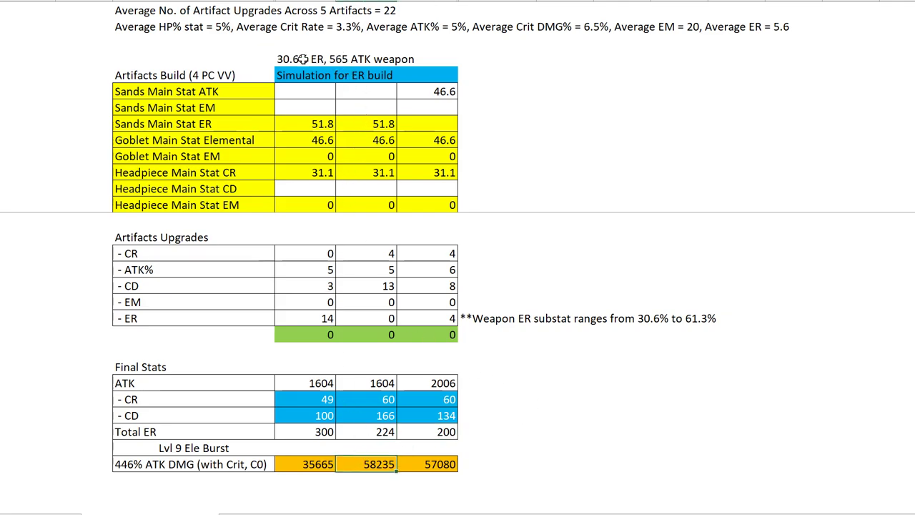
click(302, 58)
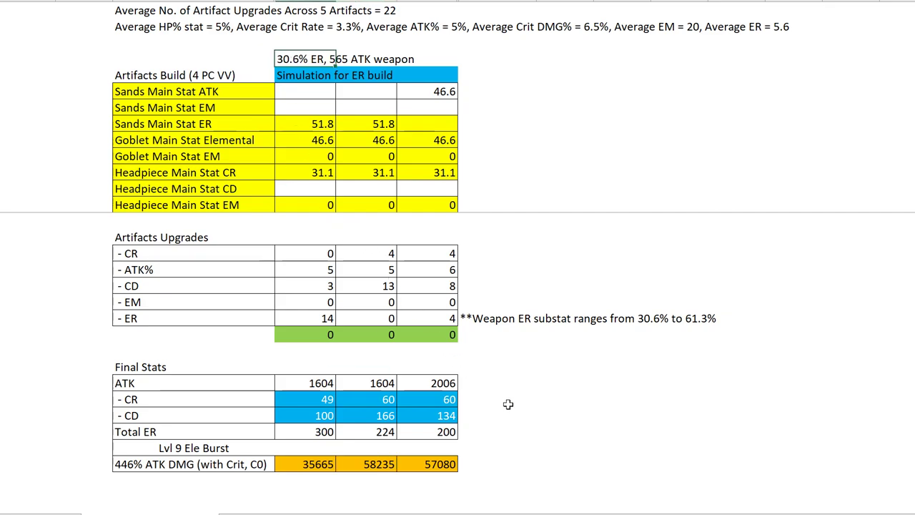
click(376, 463)
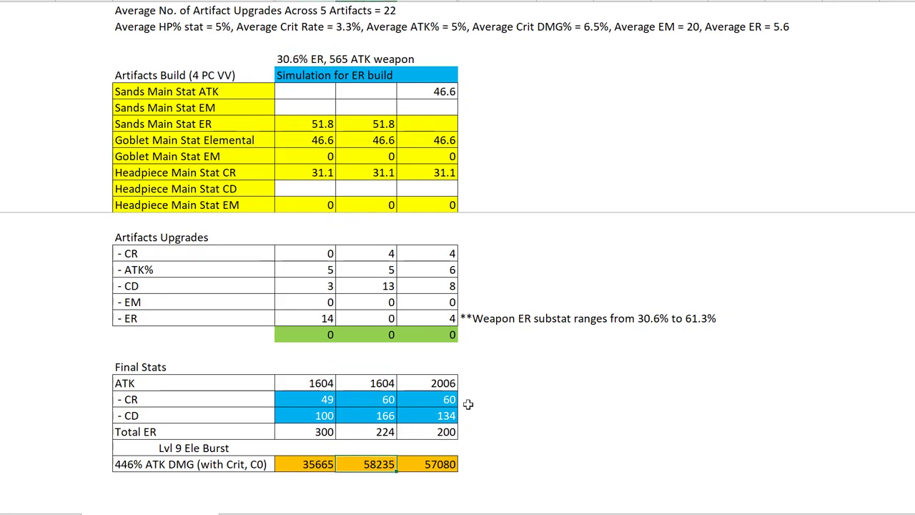
scroll(472, 404, down, 1)
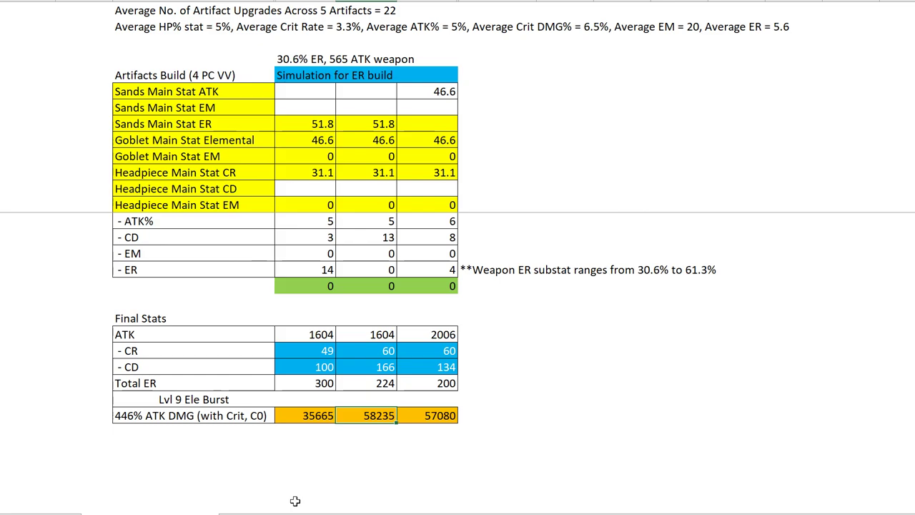
Open the simulation sheet for the 45.9% ER, 510 ATK weapon and check its weapon stats heading.
key(ctrl+Page_Down)
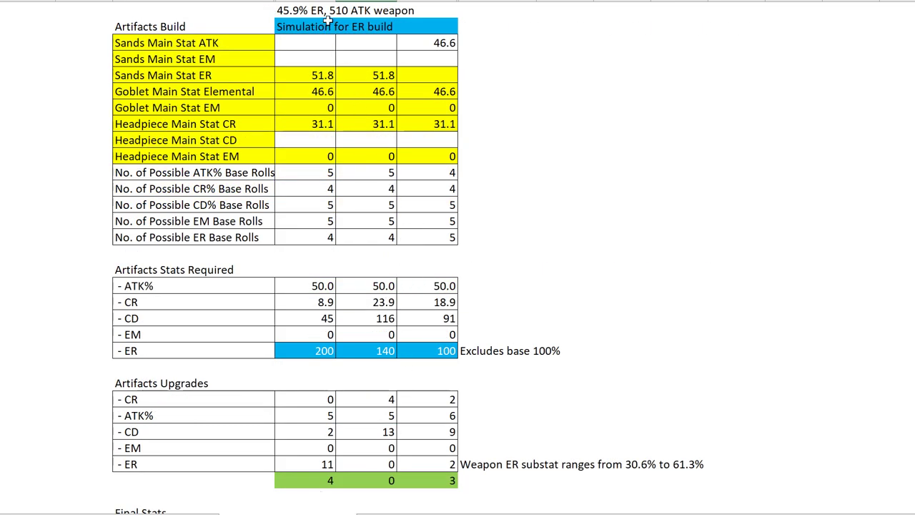
click(284, 12)
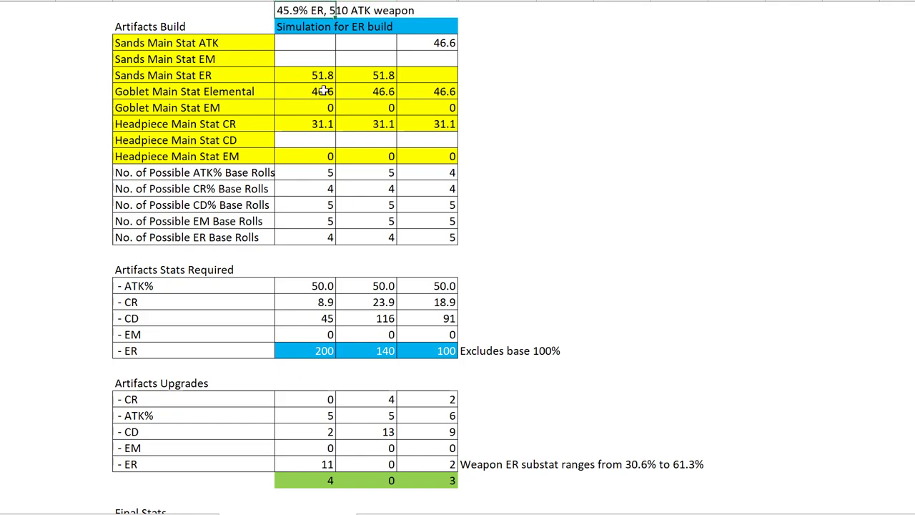
click(360, 11)
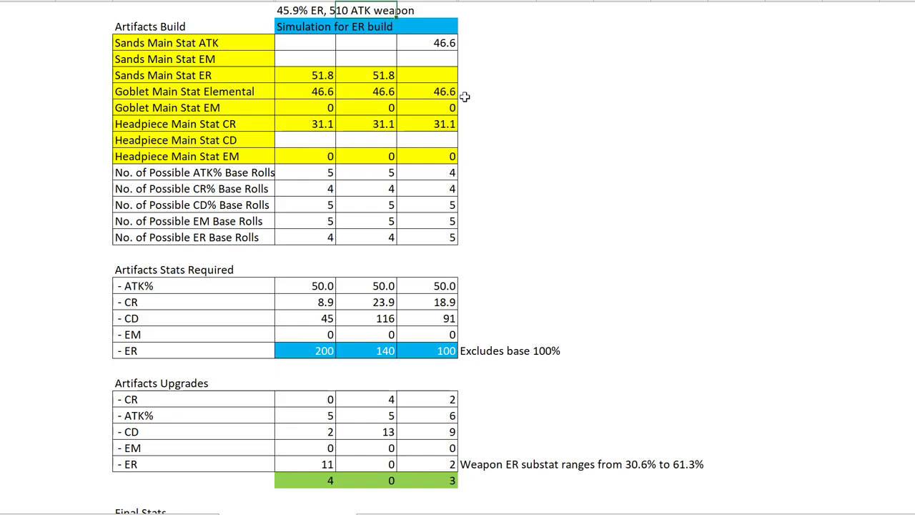
Switch to the weapon database website and examine the level 90 base attack and energy recharge of the Sacrificial Sword and another ER weapon.
click(509, 76)
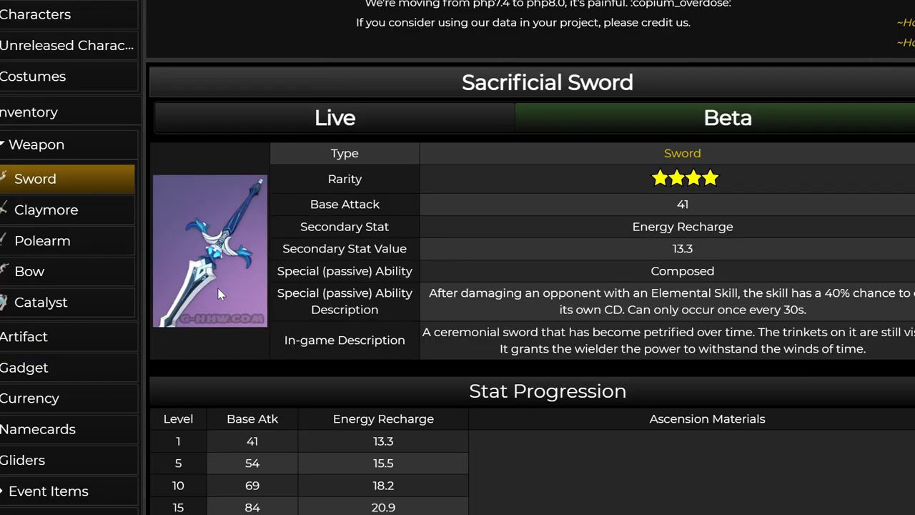
scroll(222, 296, down, 3)
scroll(247, 281, down, 5)
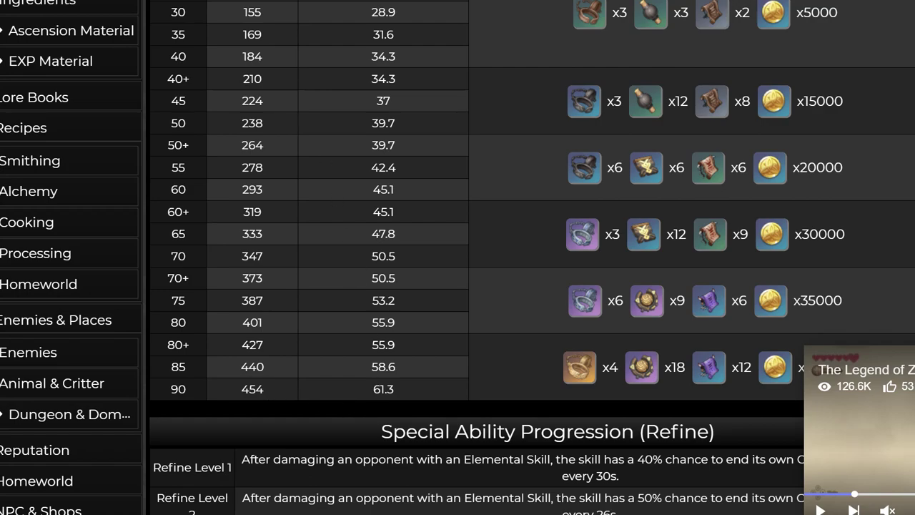
scroll(423, 333, up, 8)
scroll(401, 378, down, 8)
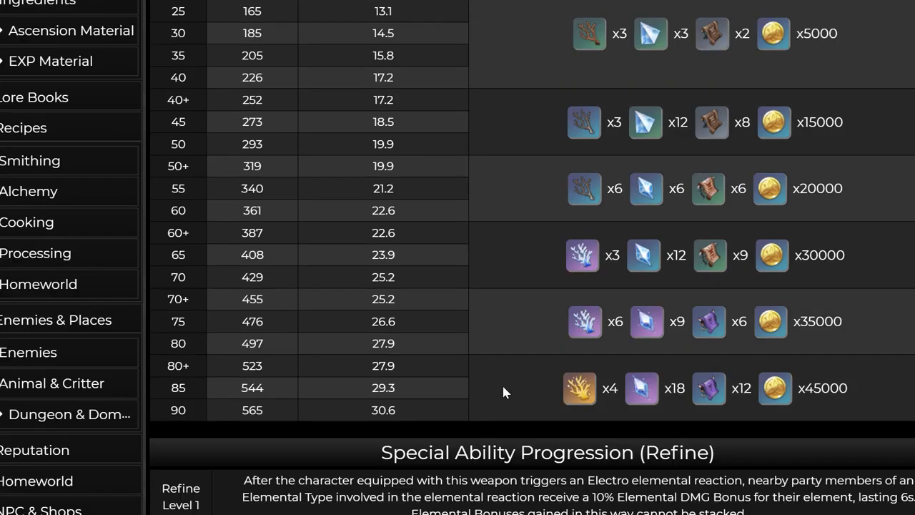
Examine the four-star Sakura Palace catalyst's base attack and energy recharge progression up to level 90.
scroll(503, 391, up, 10)
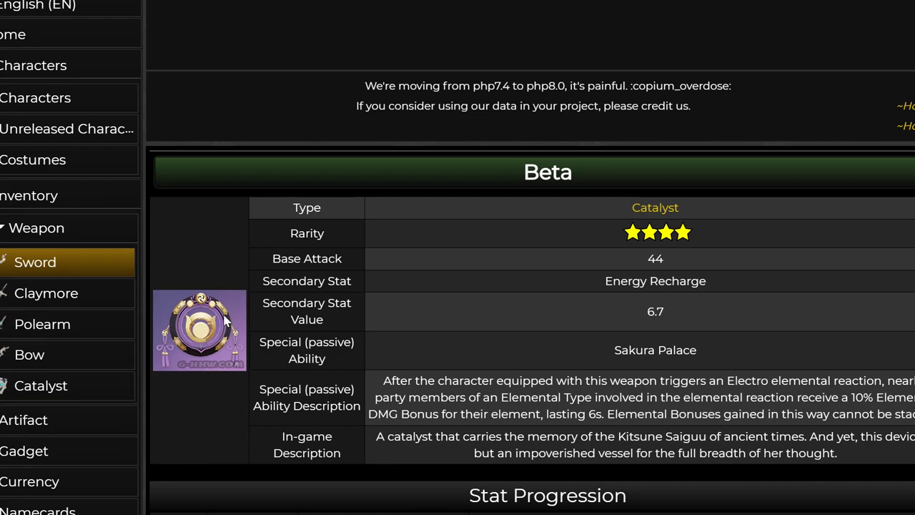
scroll(226, 322, down, 4)
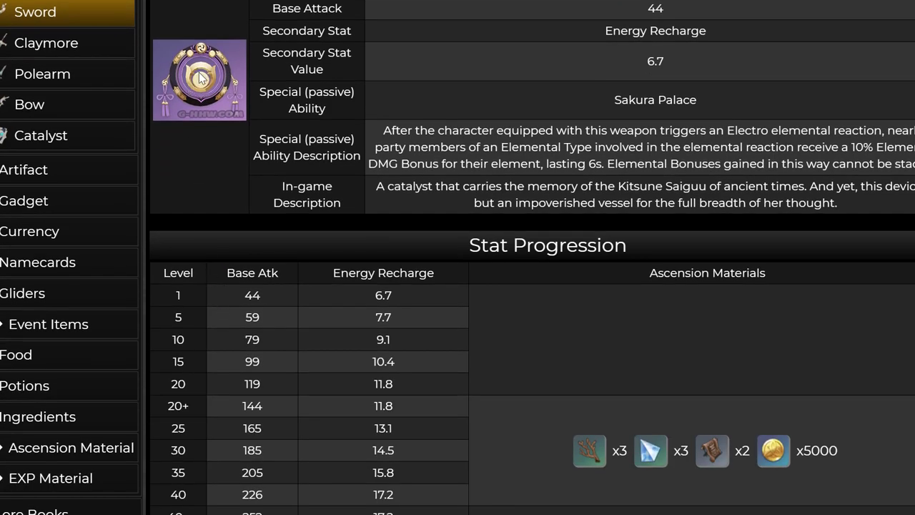
scroll(315, 294, down, 8)
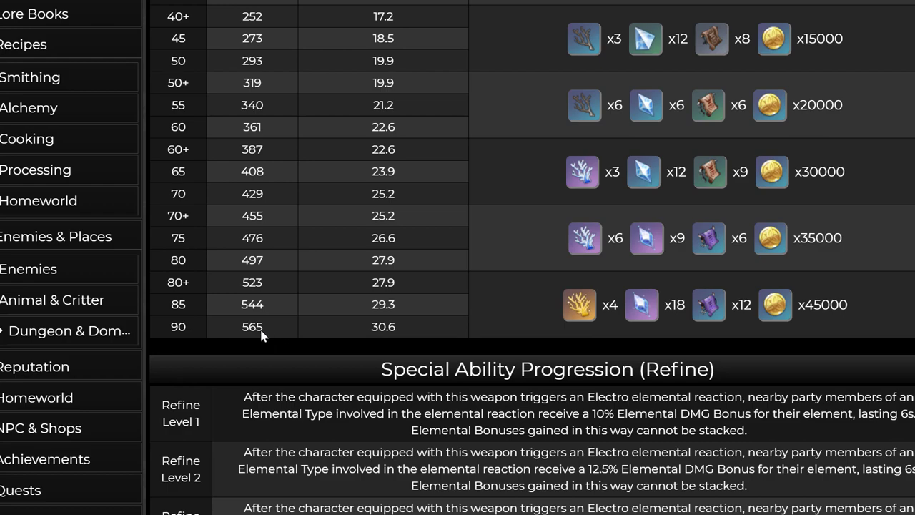
scroll(421, 288, up, 8)
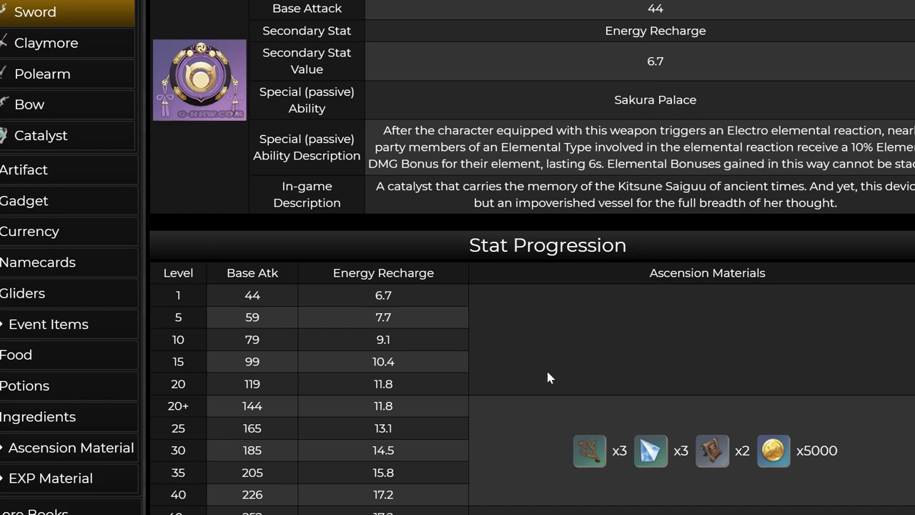
scroll(529, 429, down, 7)
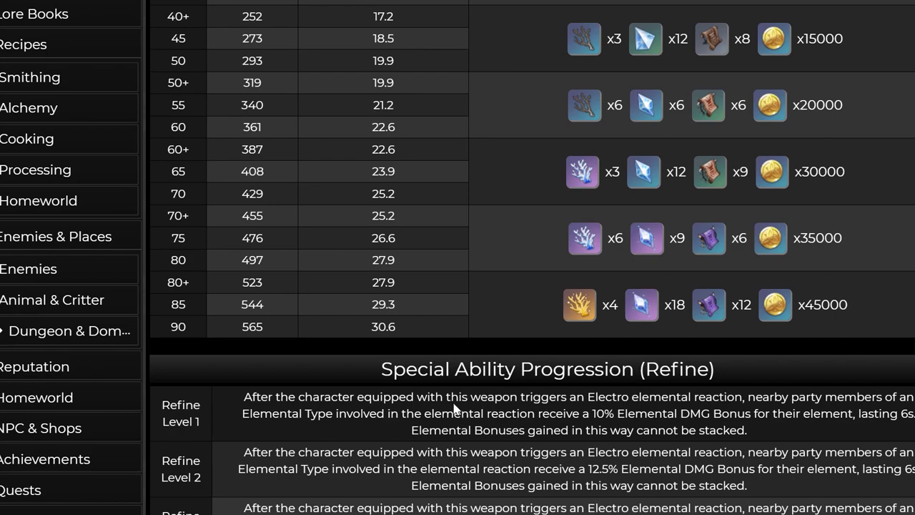
scroll(458, 390, up, 1)
scroll(458, 389, up, 2)
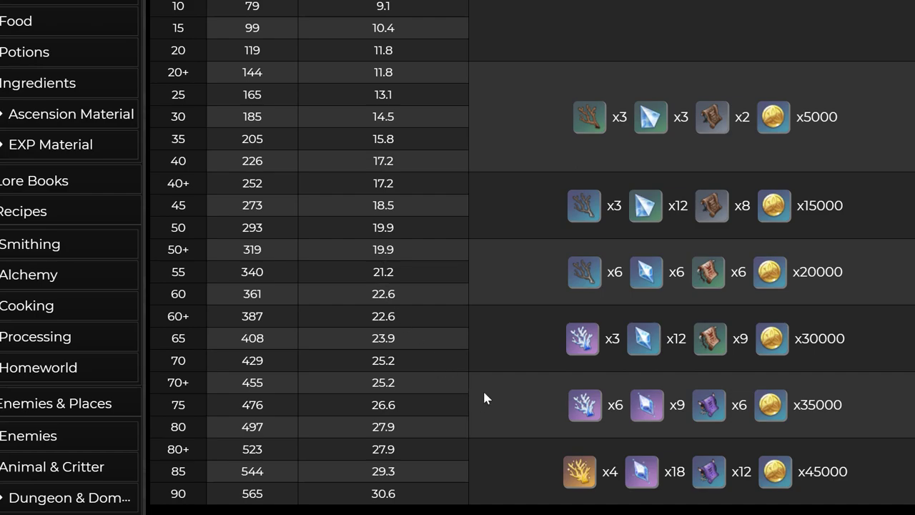
scroll(484, 398, down, 1)
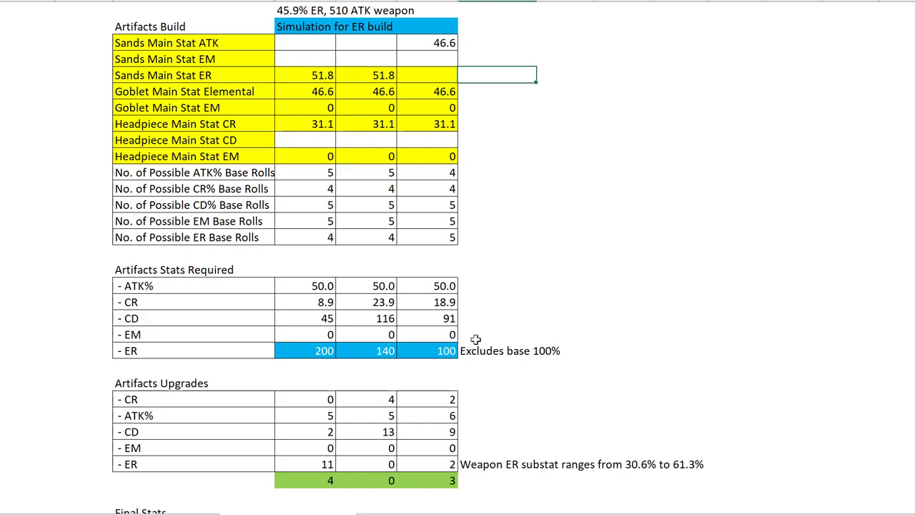
Return to the spreadsheet for the 45.9% ER, 510 ATK weapon and compare the three builds' ER artifact upgrades and leftover upgrades.
key(ctrl+Down)
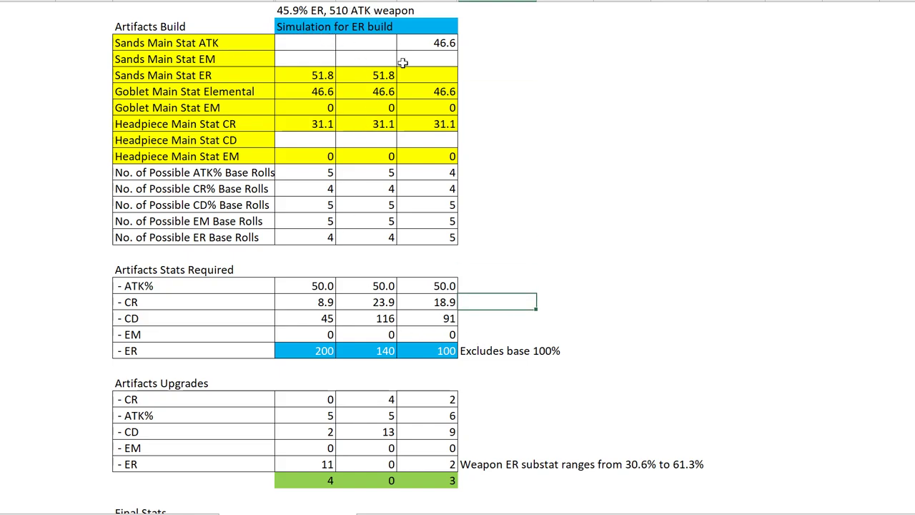
scroll(490, 240, down, 1)
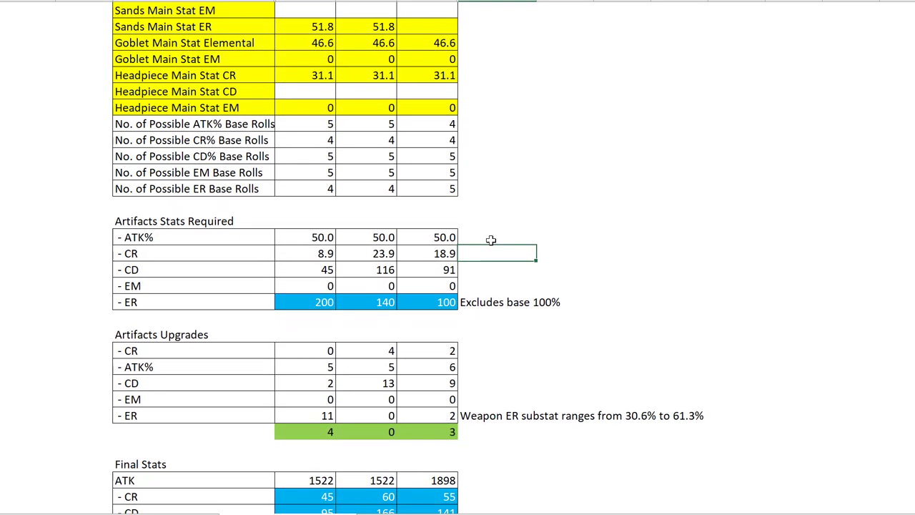
scroll(497, 375, down, 3)
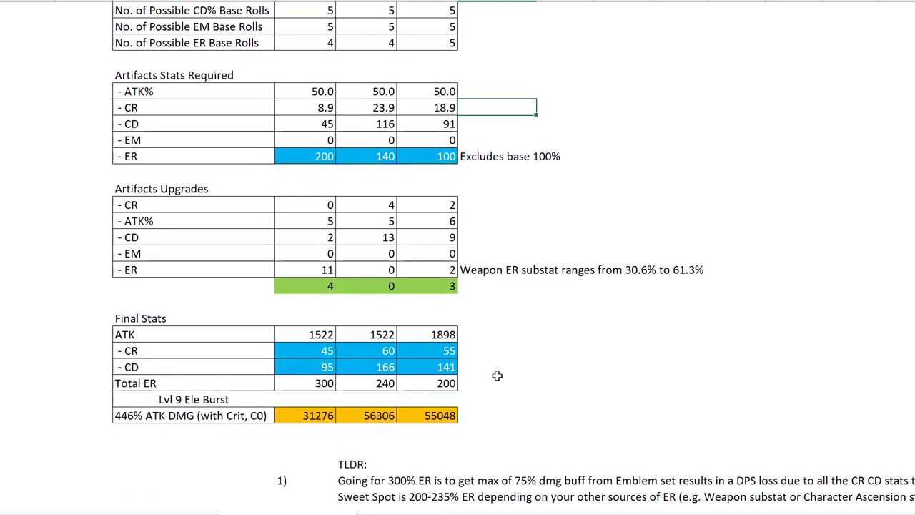
click(308, 282)
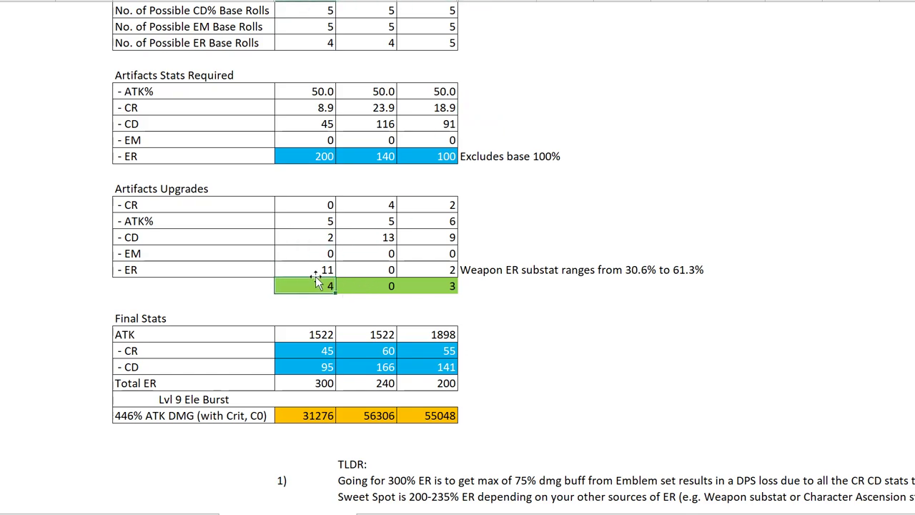
click(315, 274)
drag(429, 269, 293, 265)
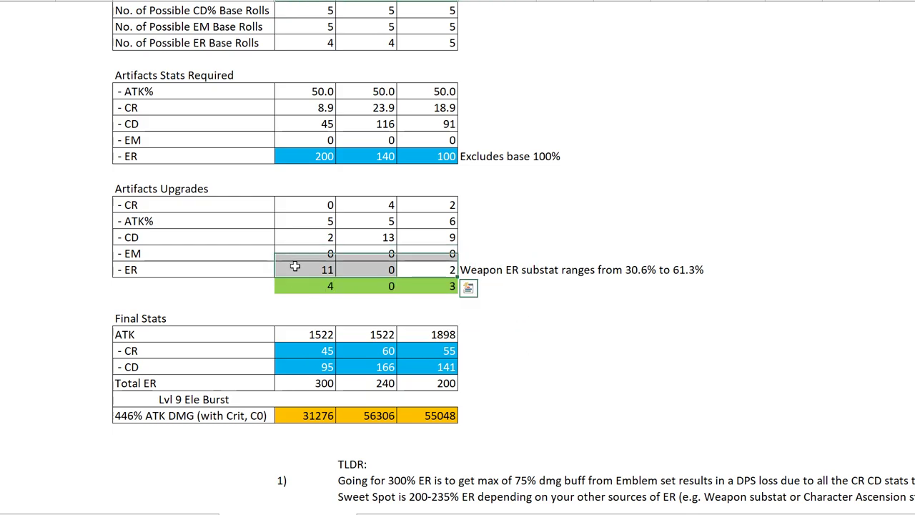
mouse_move(429, 269)
mouse_down()
mouse_move(429, 333)
mouse_move(429, 286)
mouse_up()
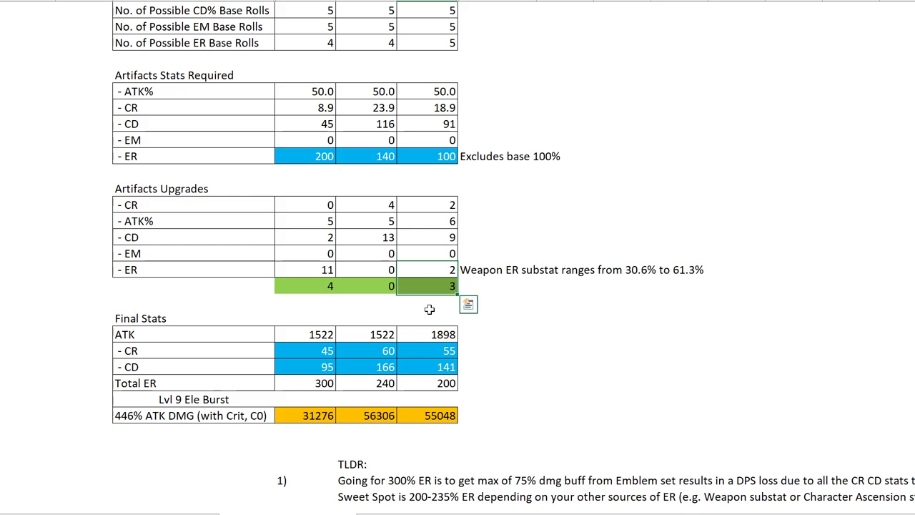
click(429, 309)
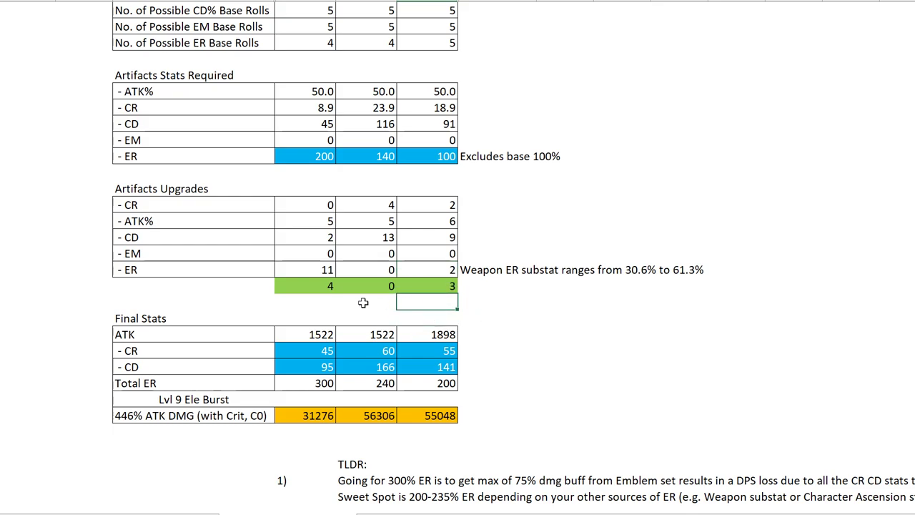
shift+click(340, 303)
click(435, 301)
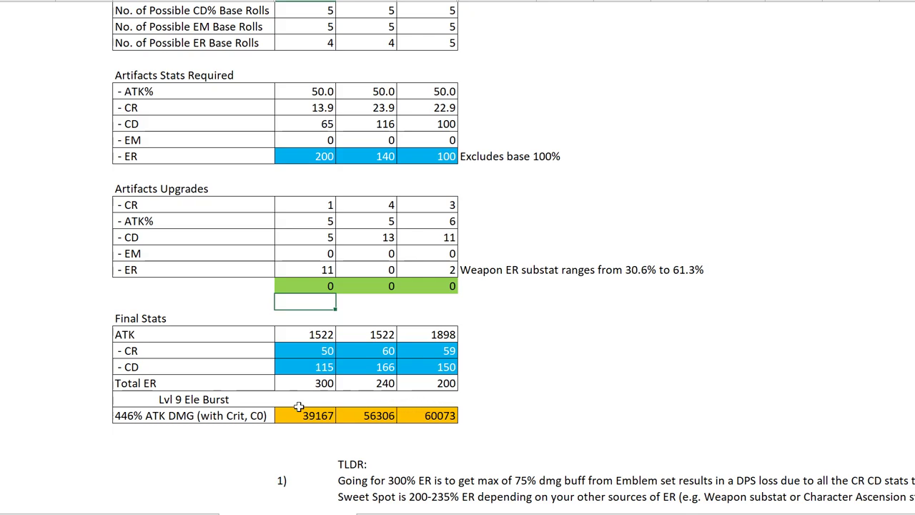
Compare the final stats and Lvl 9 elemental burst damage across the three builds.
shift+click(379, 421)
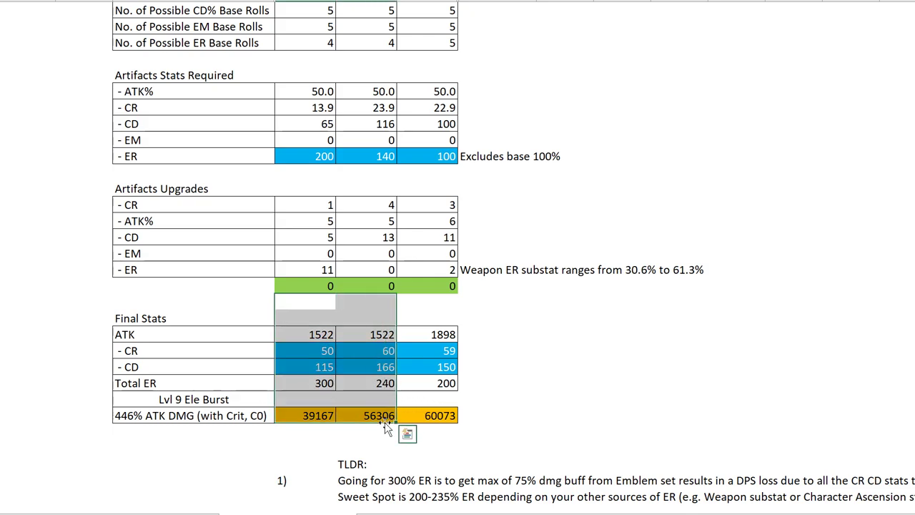
shift+click(438, 419)
shift+click(476, 397)
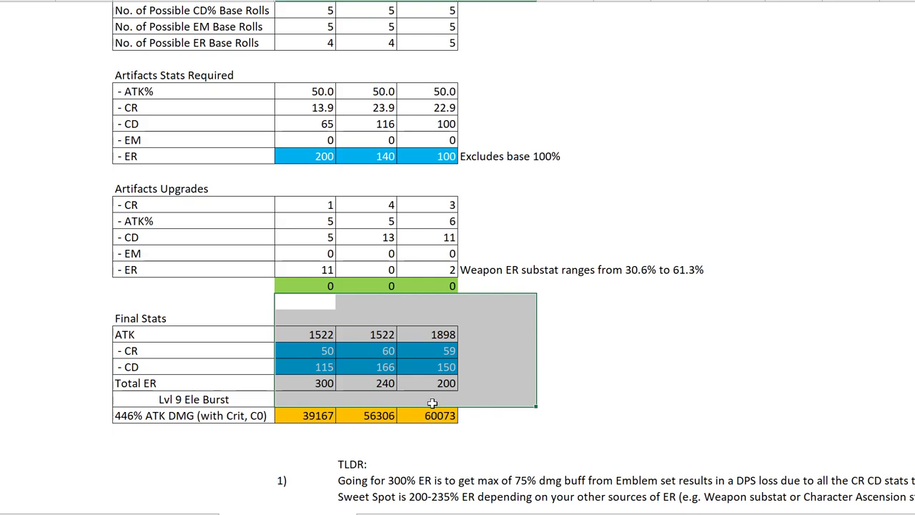
Relate the Sands main stats and weapon heading of the three builds to their Total ER and burst damage.
scroll(496, 276, up, 6)
scroll(460, 179, up, 1)
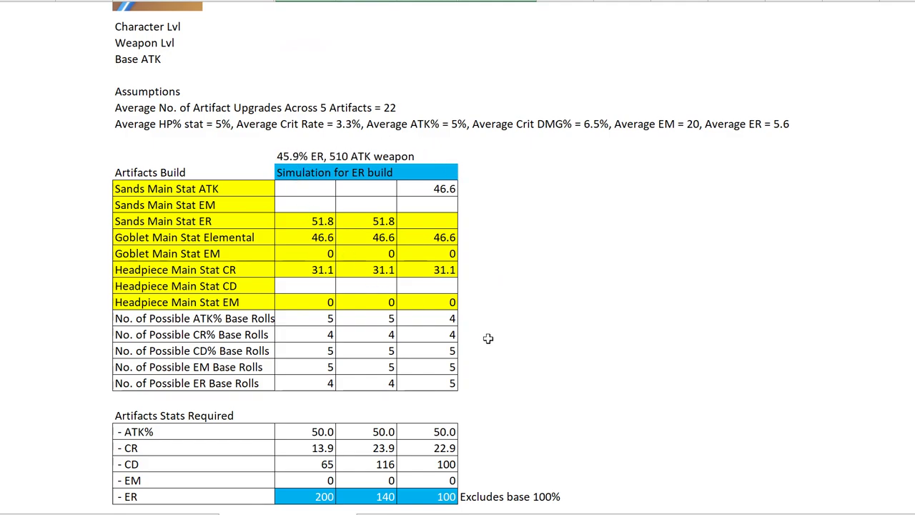
scroll(501, 344, down, 5)
scroll(500, 286, up, 3)
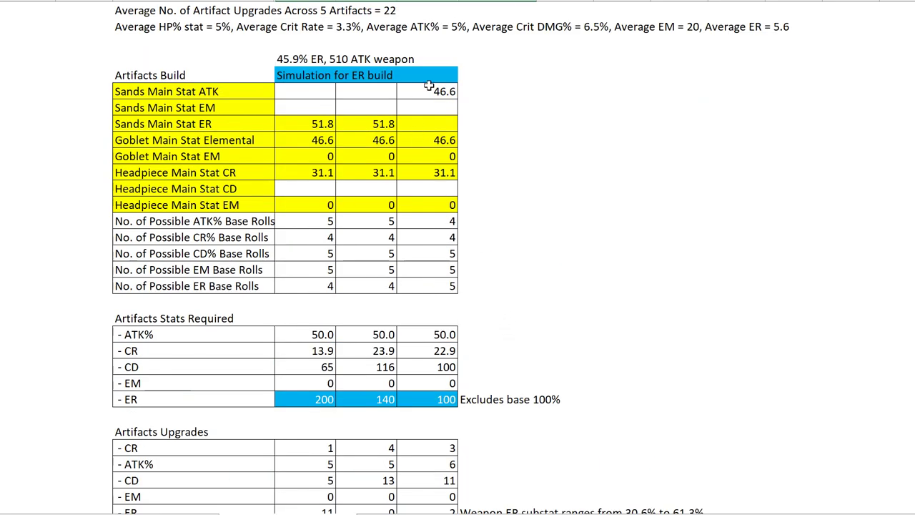
scroll(499, 314, down, 4)
scroll(499, 315, down, 1)
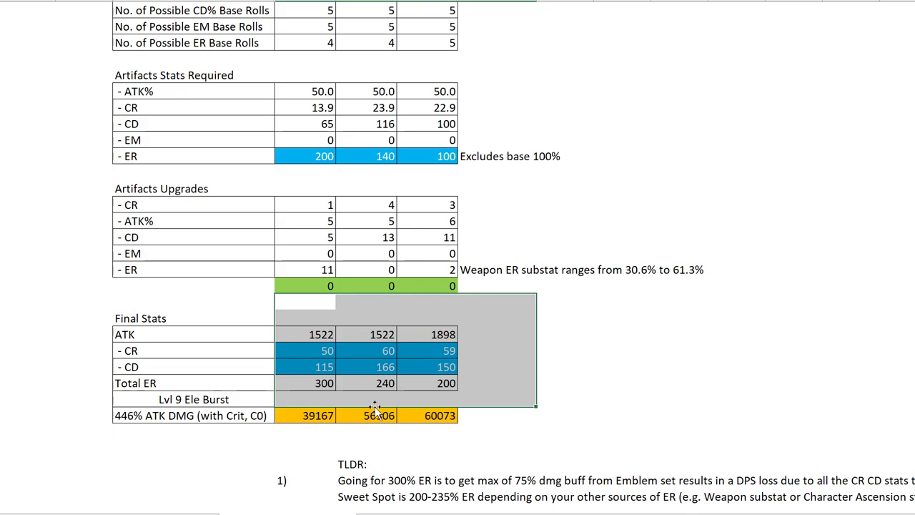
scroll(419, 157, up, 6)
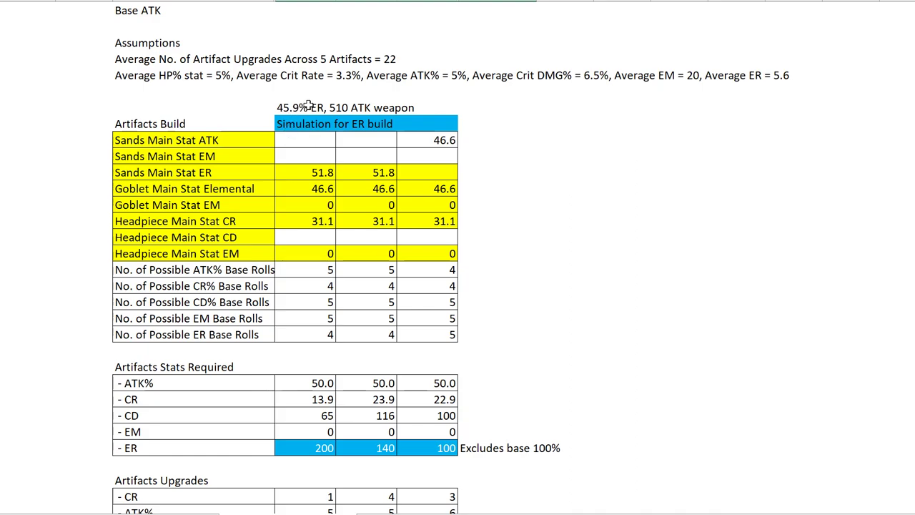
scroll(513, 288, down, 4)
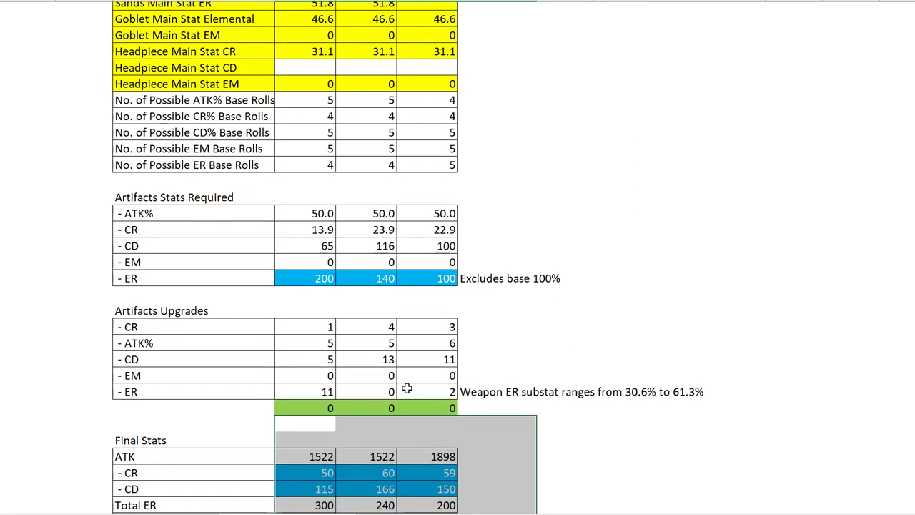
scroll(421, 368, down, 2)
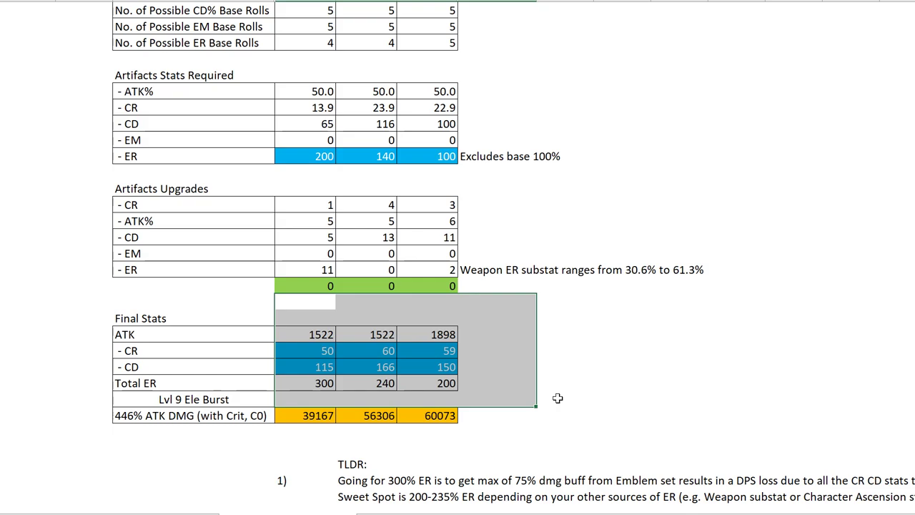
Go to the TLDR notes below the simulation and read the first point about 300% ER and the sweet spot.
scroll(540, 402, up, 1)
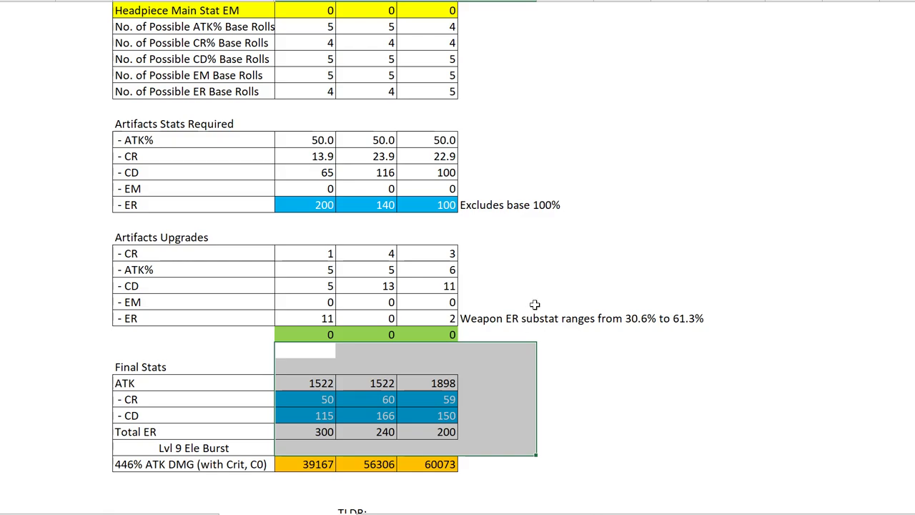
scroll(534, 305, down, 6)
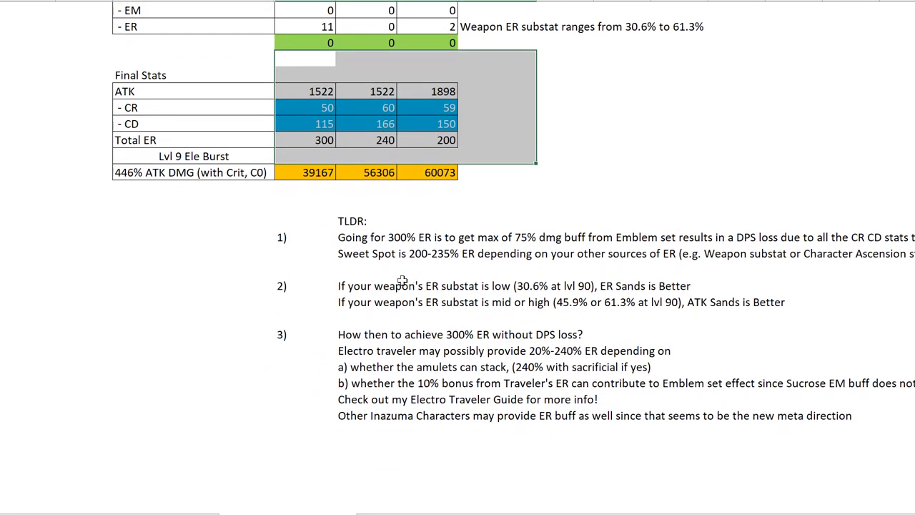
click(286, 208)
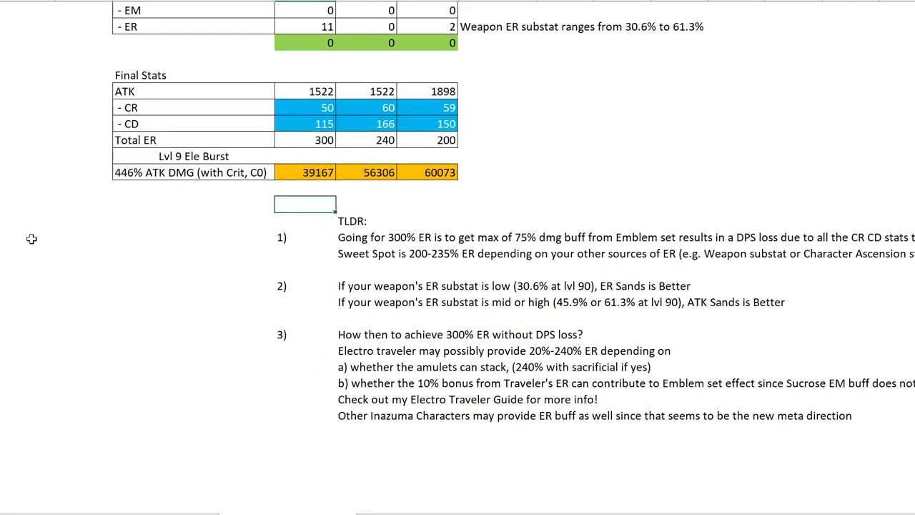
click(342, 226)
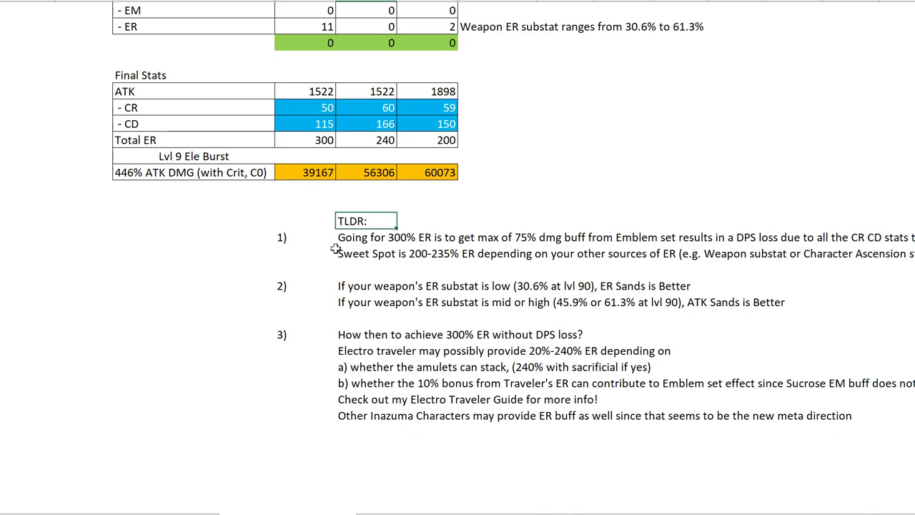
click(373, 245)
click(371, 269)
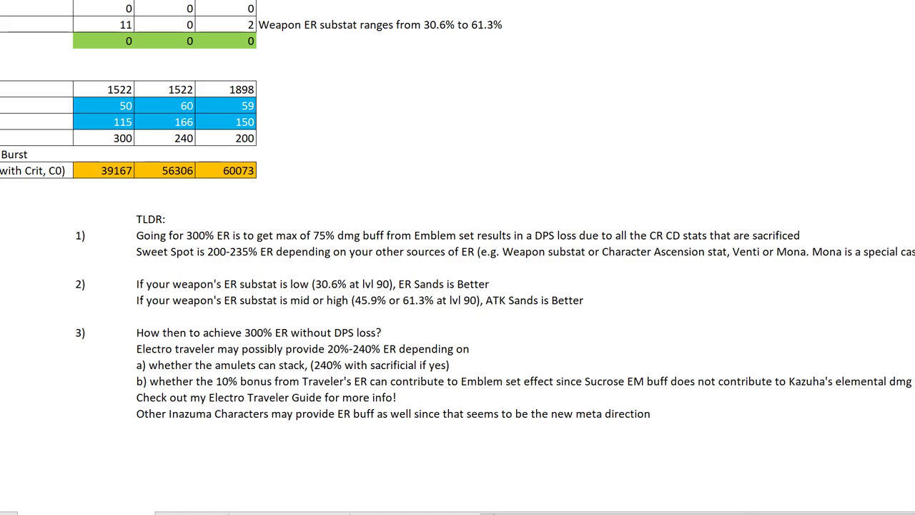
Change the sweet spot range in the first TLDR point to 200-255% ER.
click(164, 266)
scroll(458, 210, right, 1)
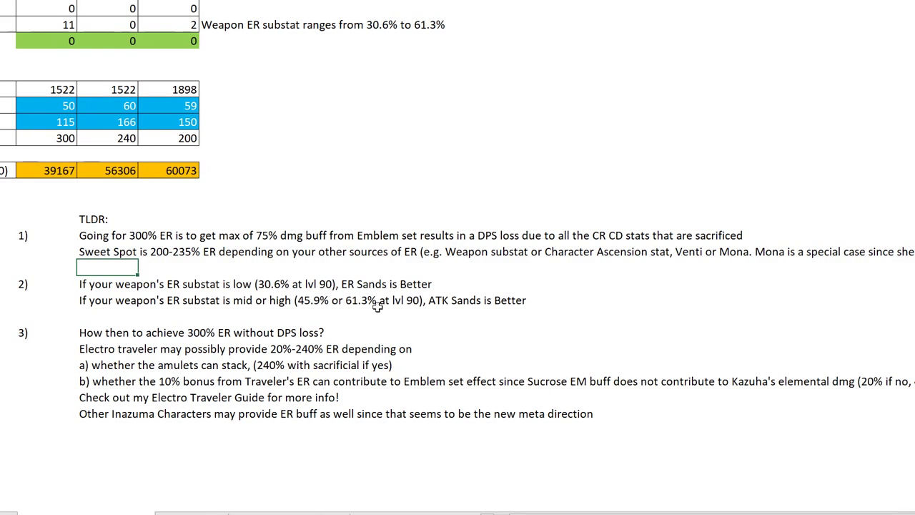
click(242, 281)
click(129, 254)
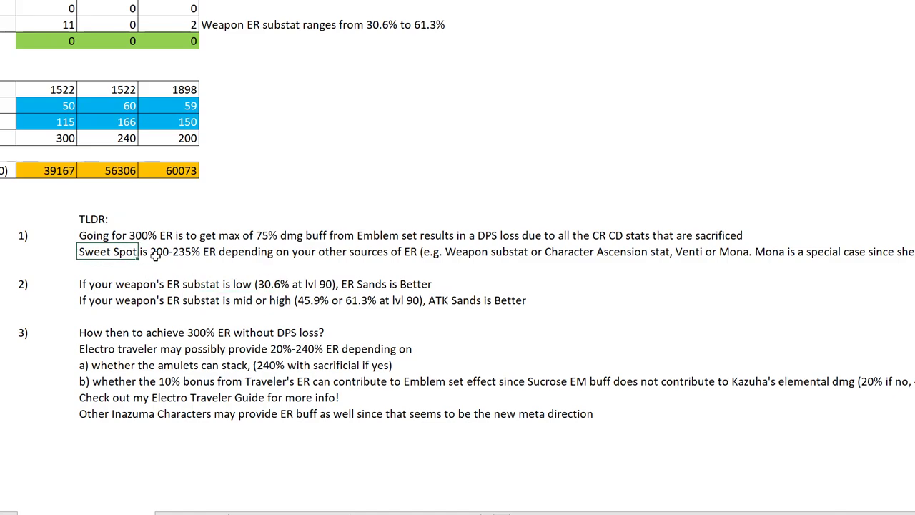
click(134, 269)
click(125, 254)
key(ctrl+z)
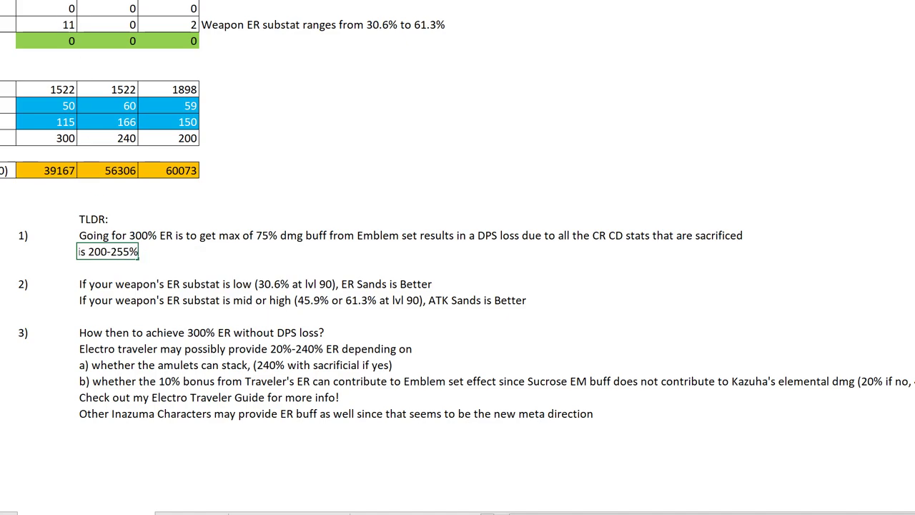
key(Return)
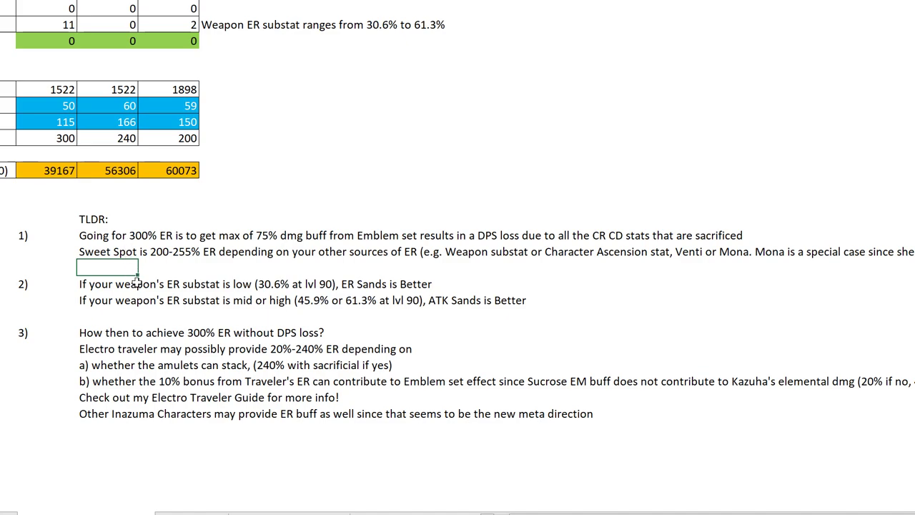
Review the second TLDR point on choosing ER or ATK Sands according to the weapon's ER substat.
click(91, 286)
click(106, 266)
key(Down)
key(Down)
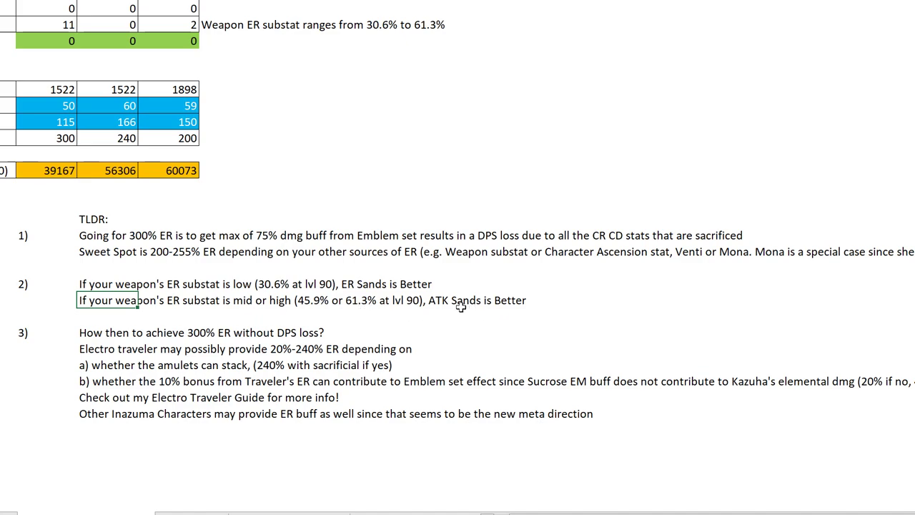
click(98, 285)
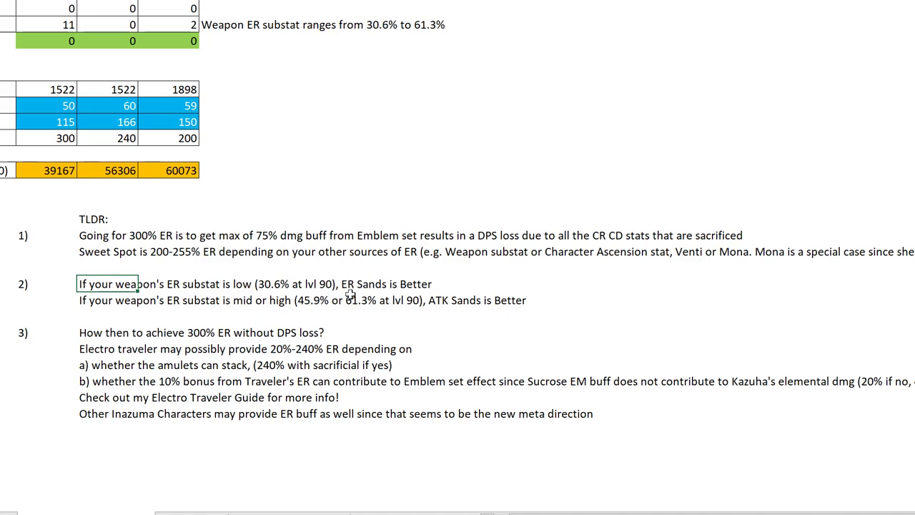
click(123, 322)
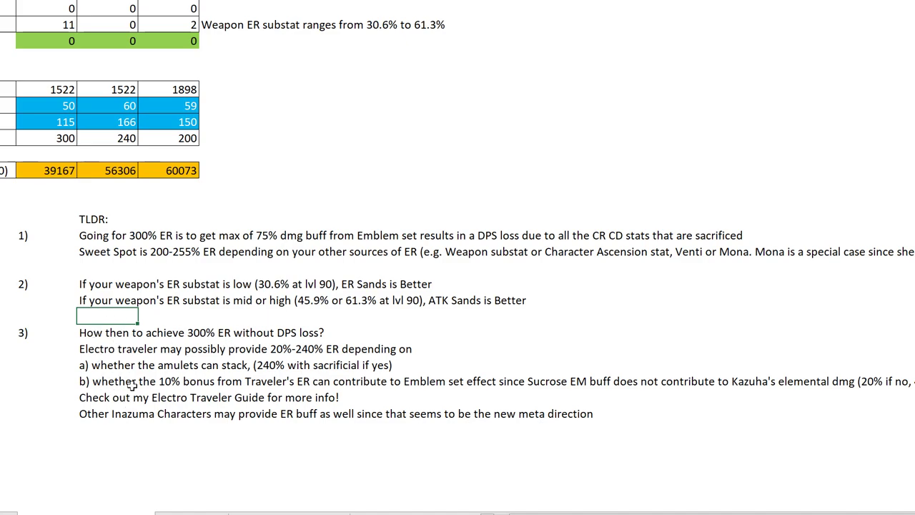
Review the third TLDR point on reaching 300% ER with the Electro Traveler, including conditions a) and b).
click(94, 352)
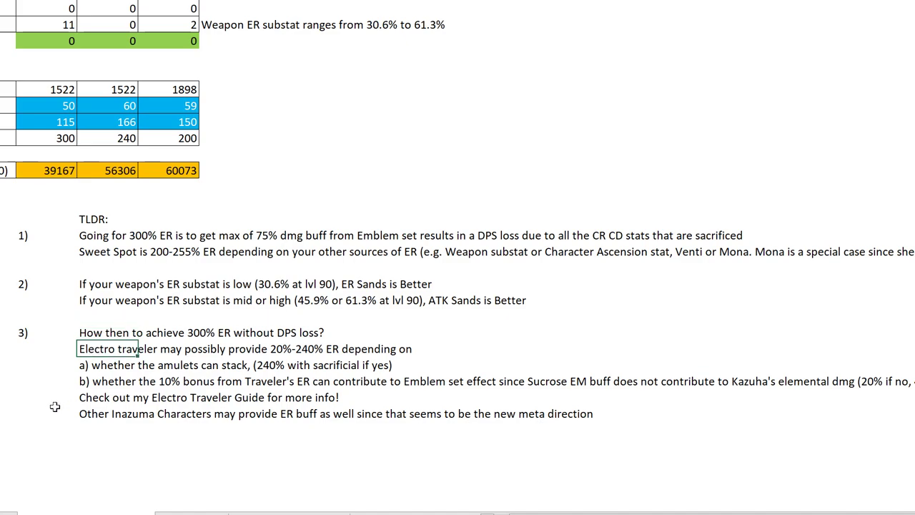
click(65, 364)
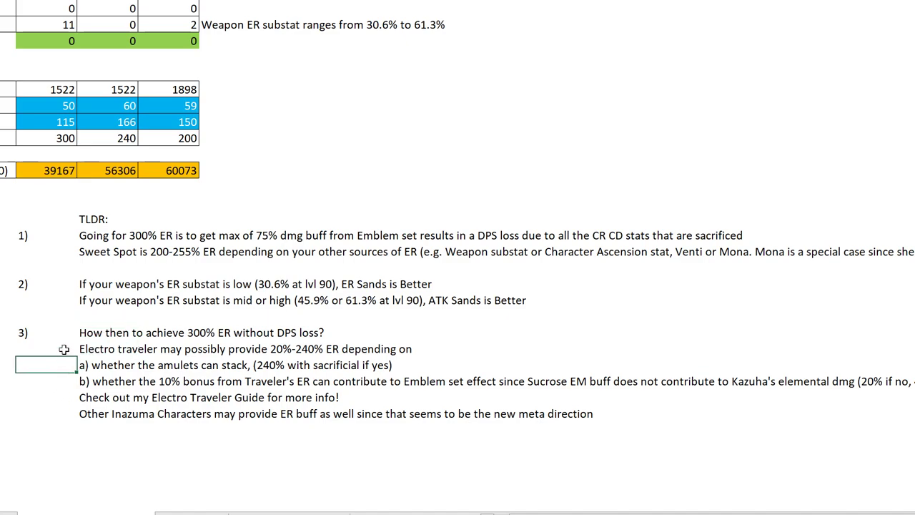
click(63, 349)
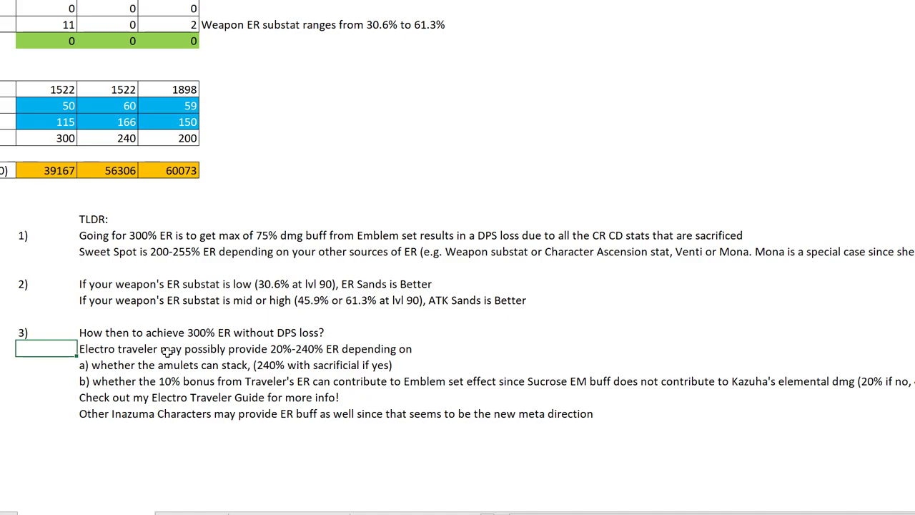
click(93, 381)
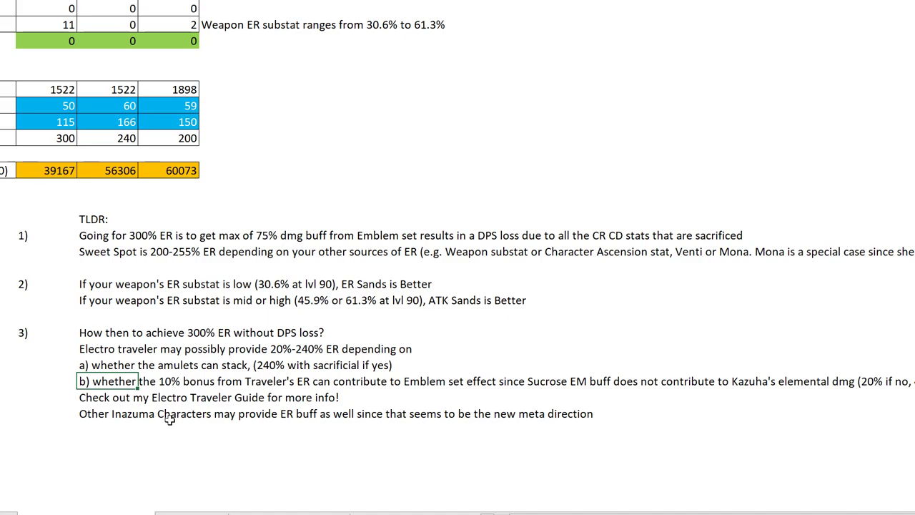
click(63, 382)
Read the closing lines of the third TLDR point about the Electro Traveler Guide and other Inazuma characters.
click(84, 397)
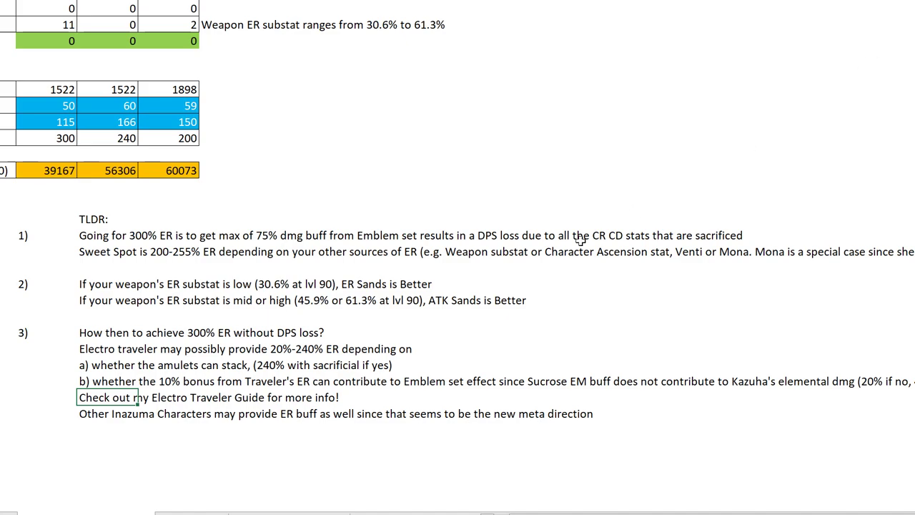
drag(41, 417, 56, 409)
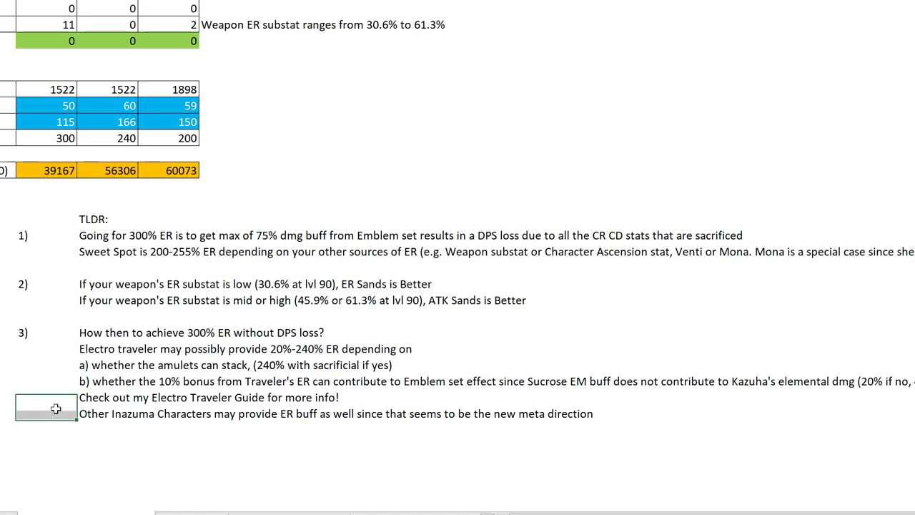
click(94, 417)
click(100, 429)
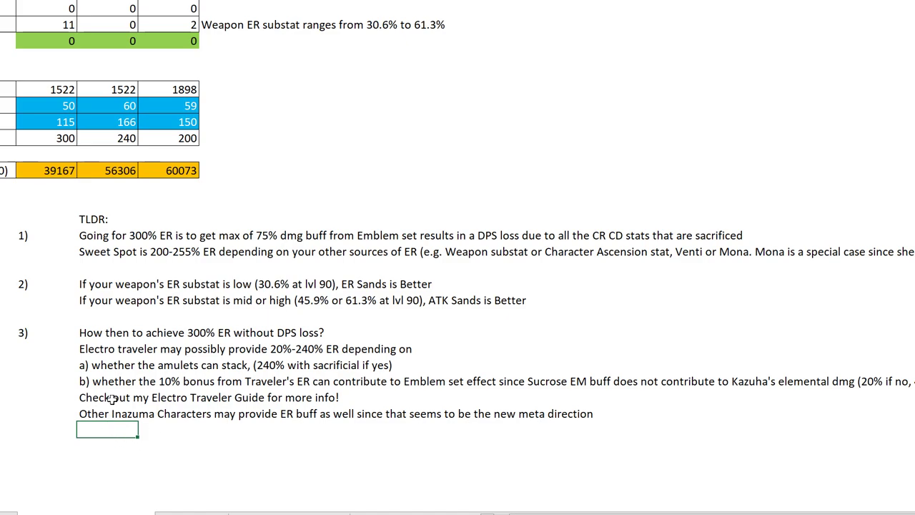
Recap the TLDR notes, from the third point on achieving 300% ER back to the first point on its DPS loss.
click(85, 338)
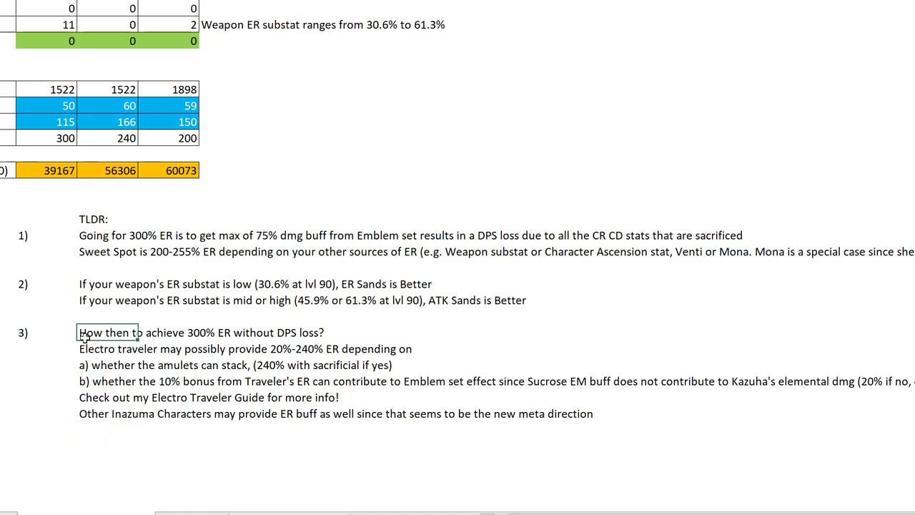
click(103, 441)
click(136, 427)
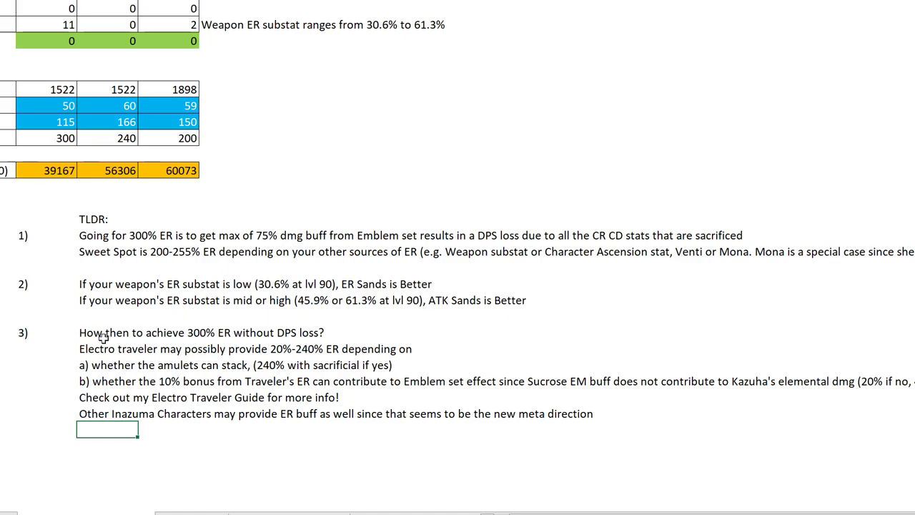
click(79, 349)
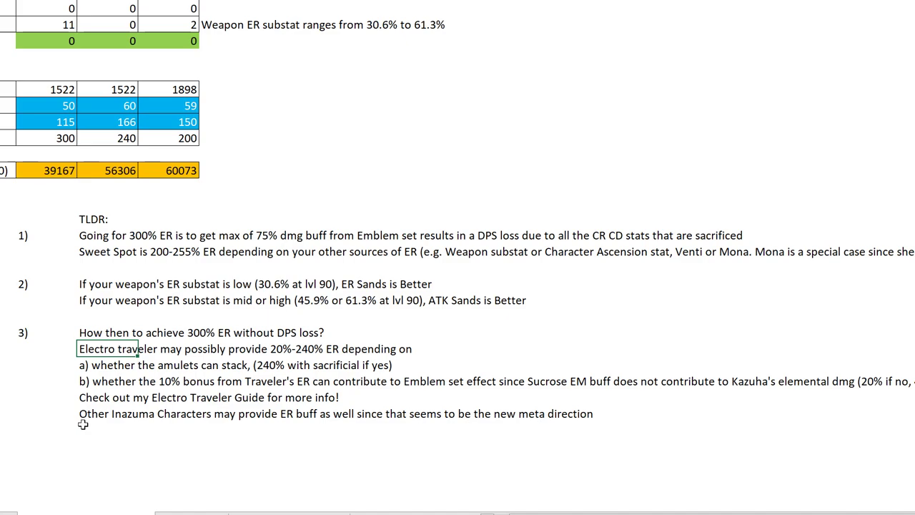
click(83, 424)
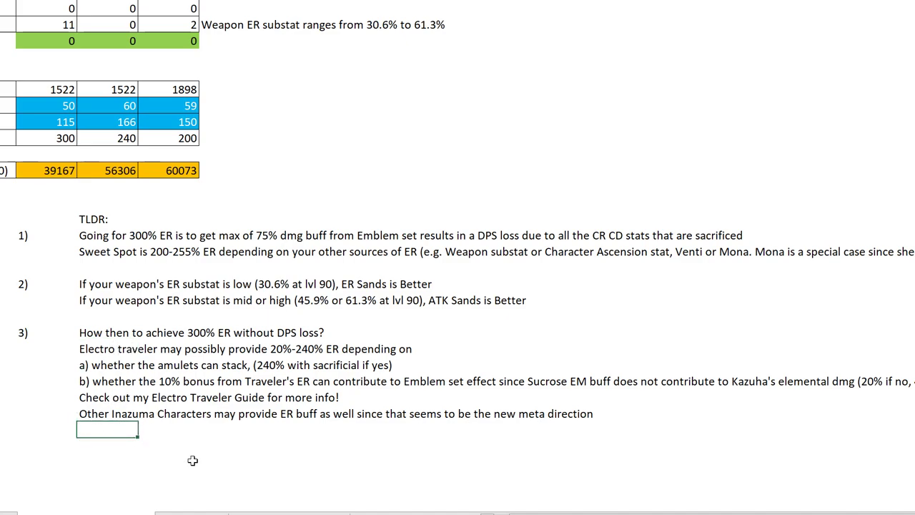
key(Up)
key(Up)
key(Up)
key(Up)
key(Up)
key(Up)
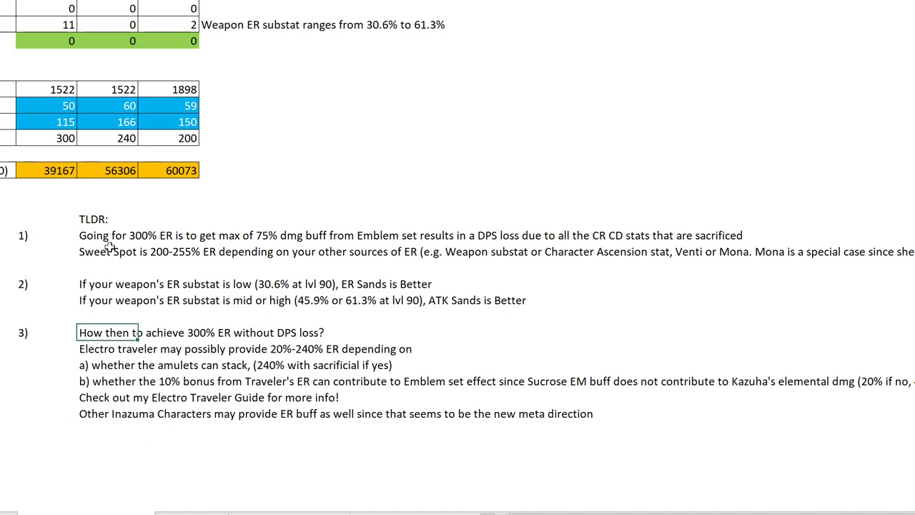
click(111, 238)
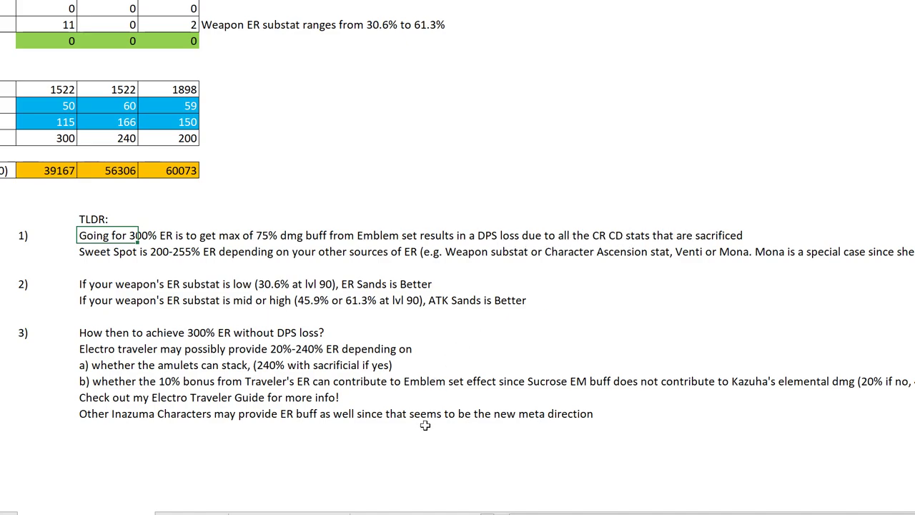
click(93, 444)
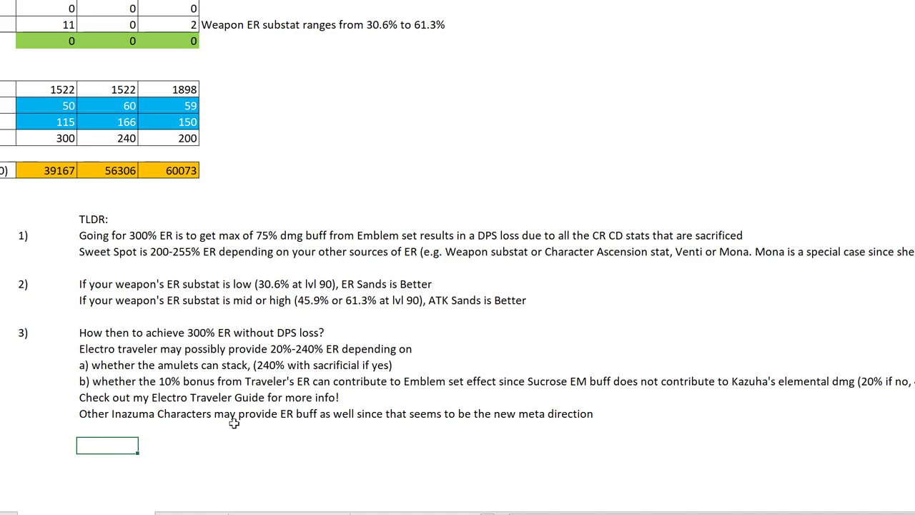